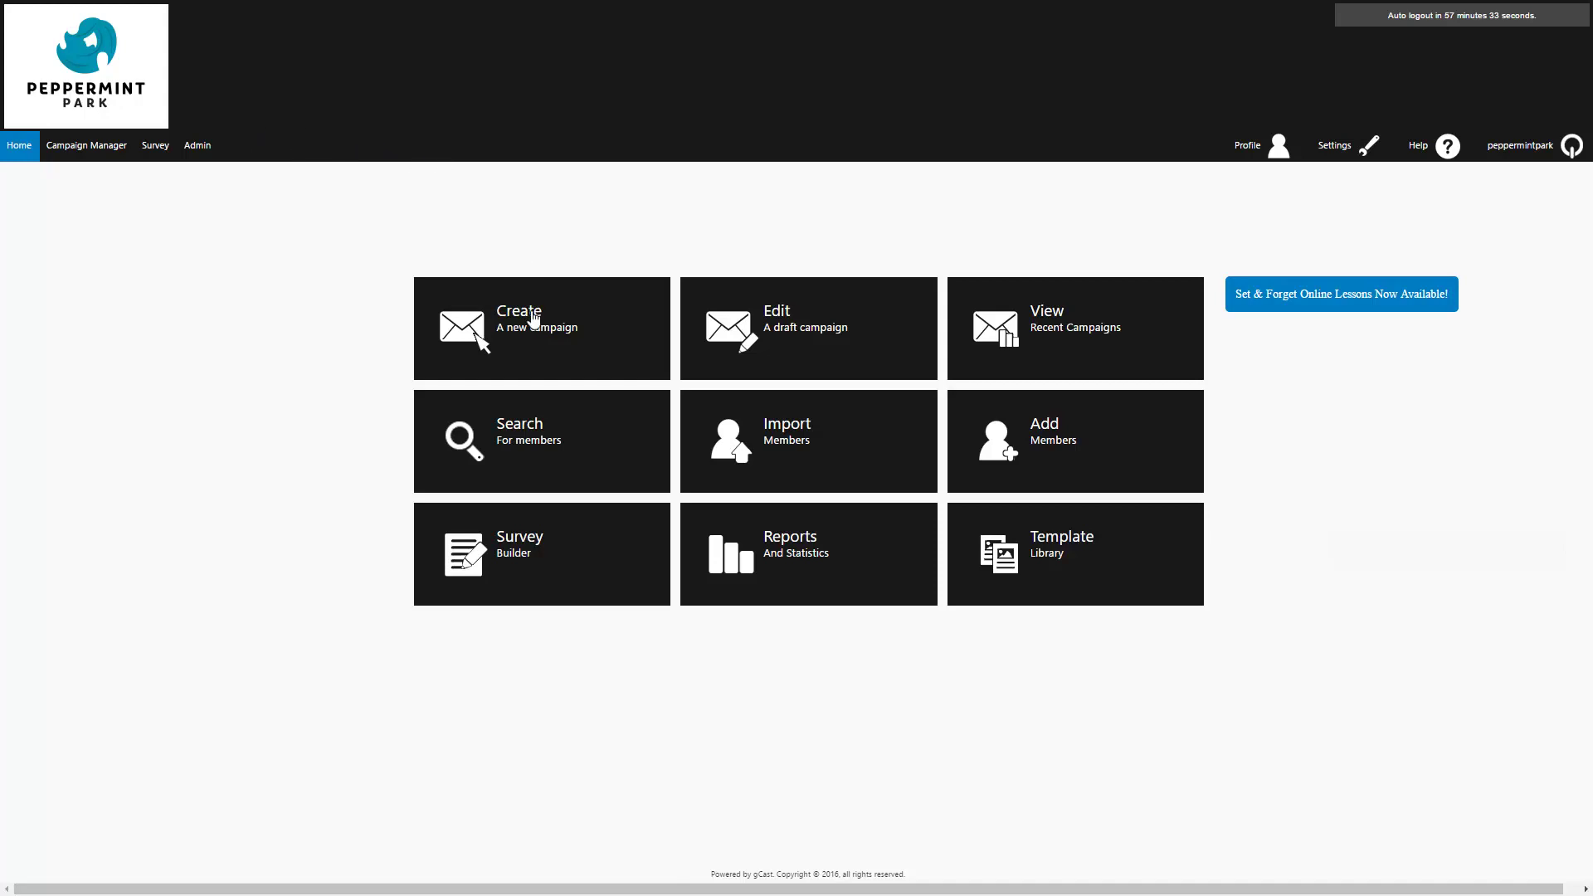
Step: Start a new campaign from a template and list the Newsletters templates in the Template Library
{"action": "left_click", "coordinate": [533, 338]}
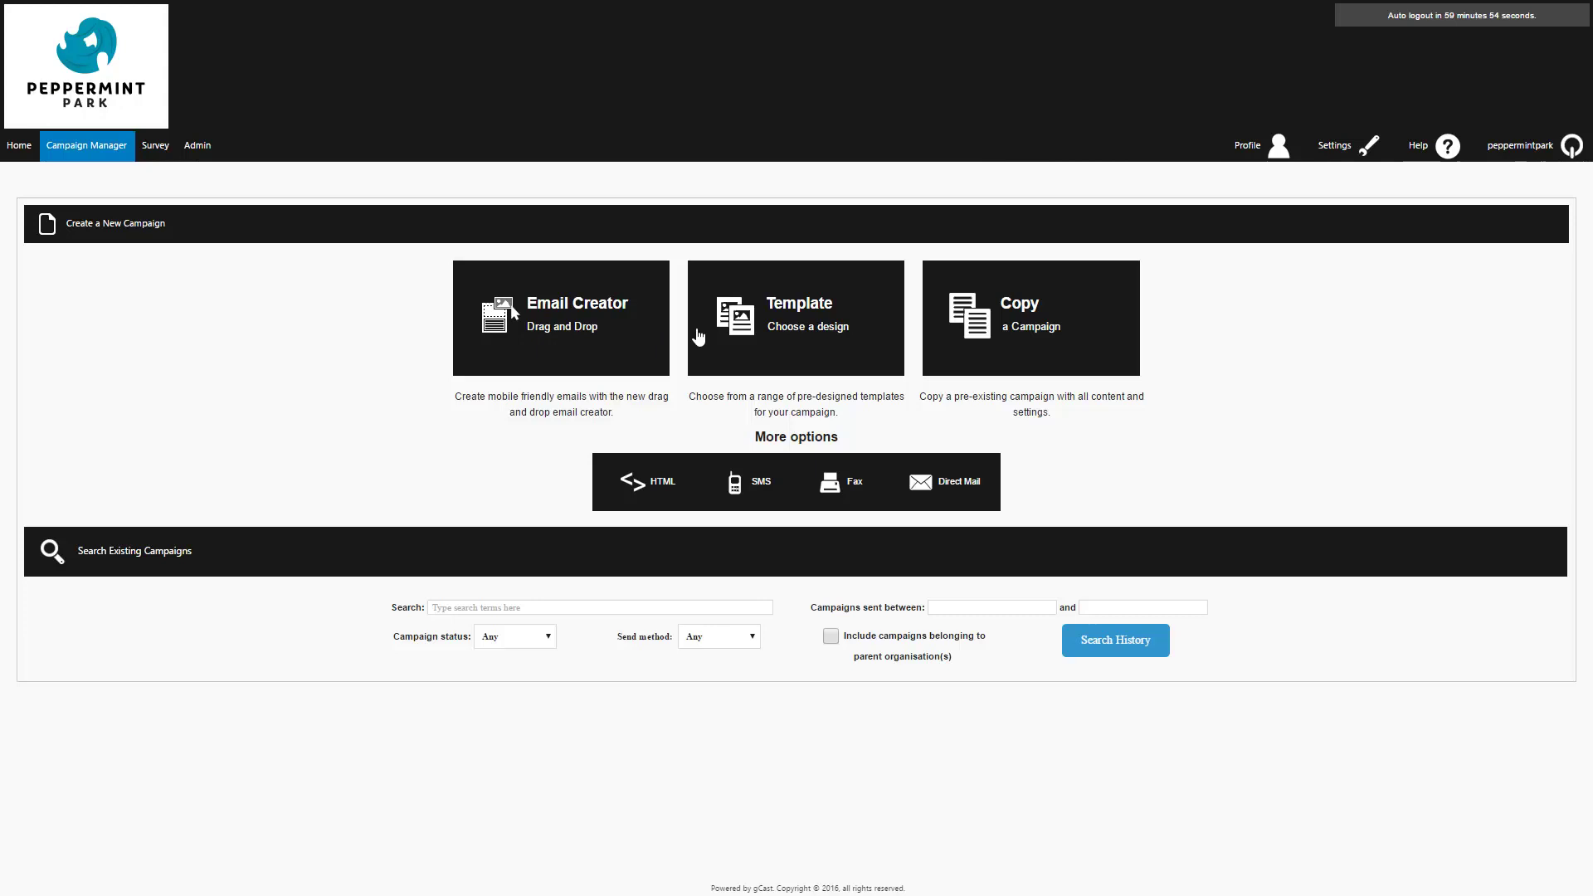
{"action": "left_click", "coordinate": [790, 333]}
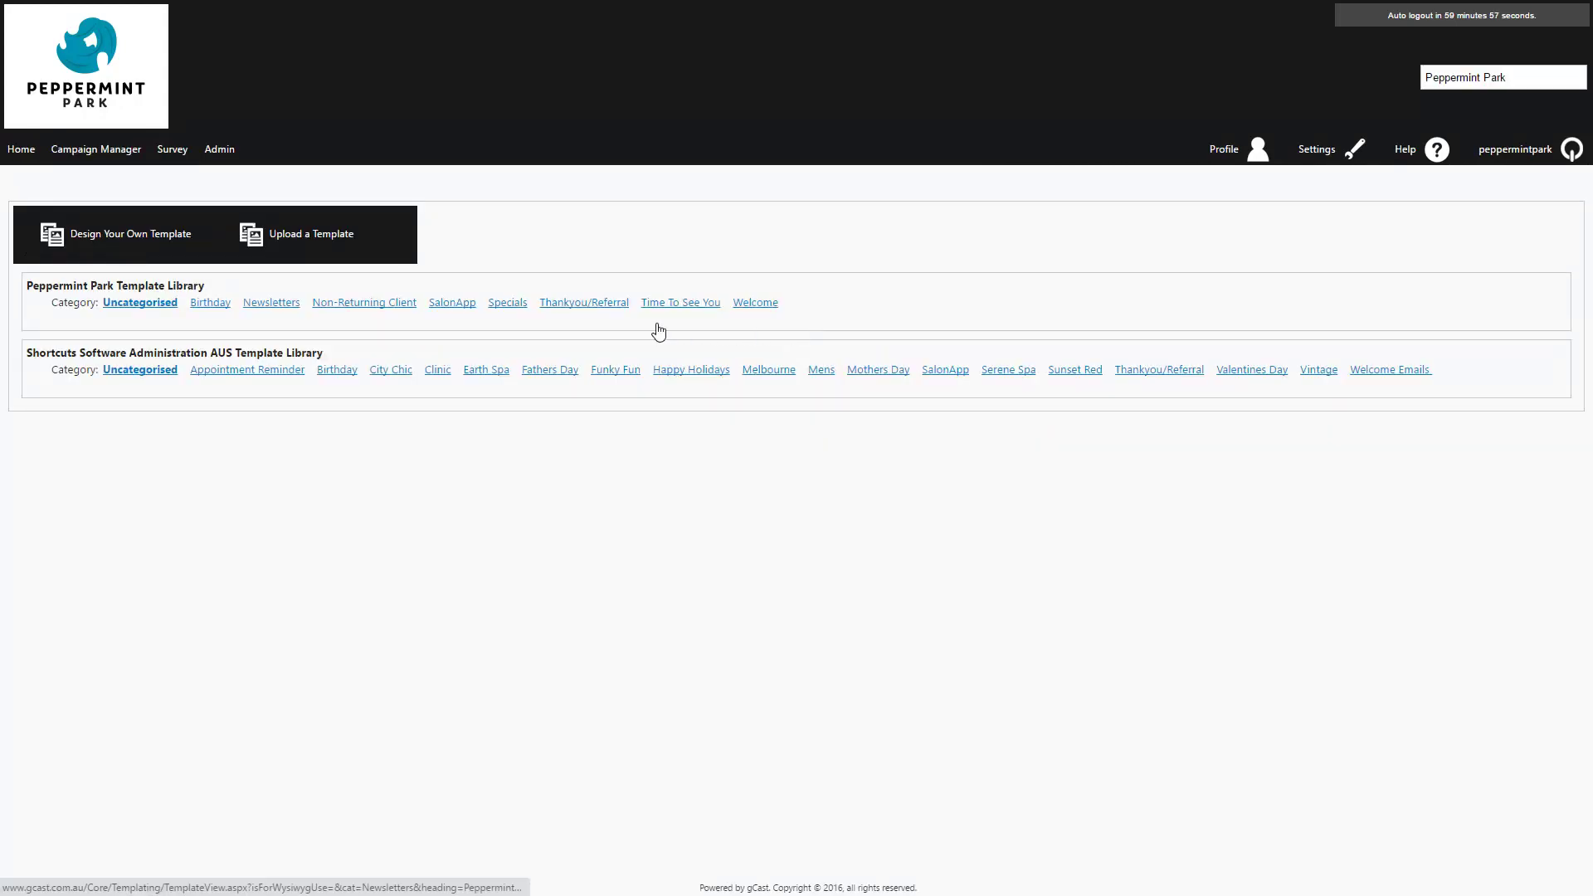
{"action": "left_click", "coordinate": [271, 303]}
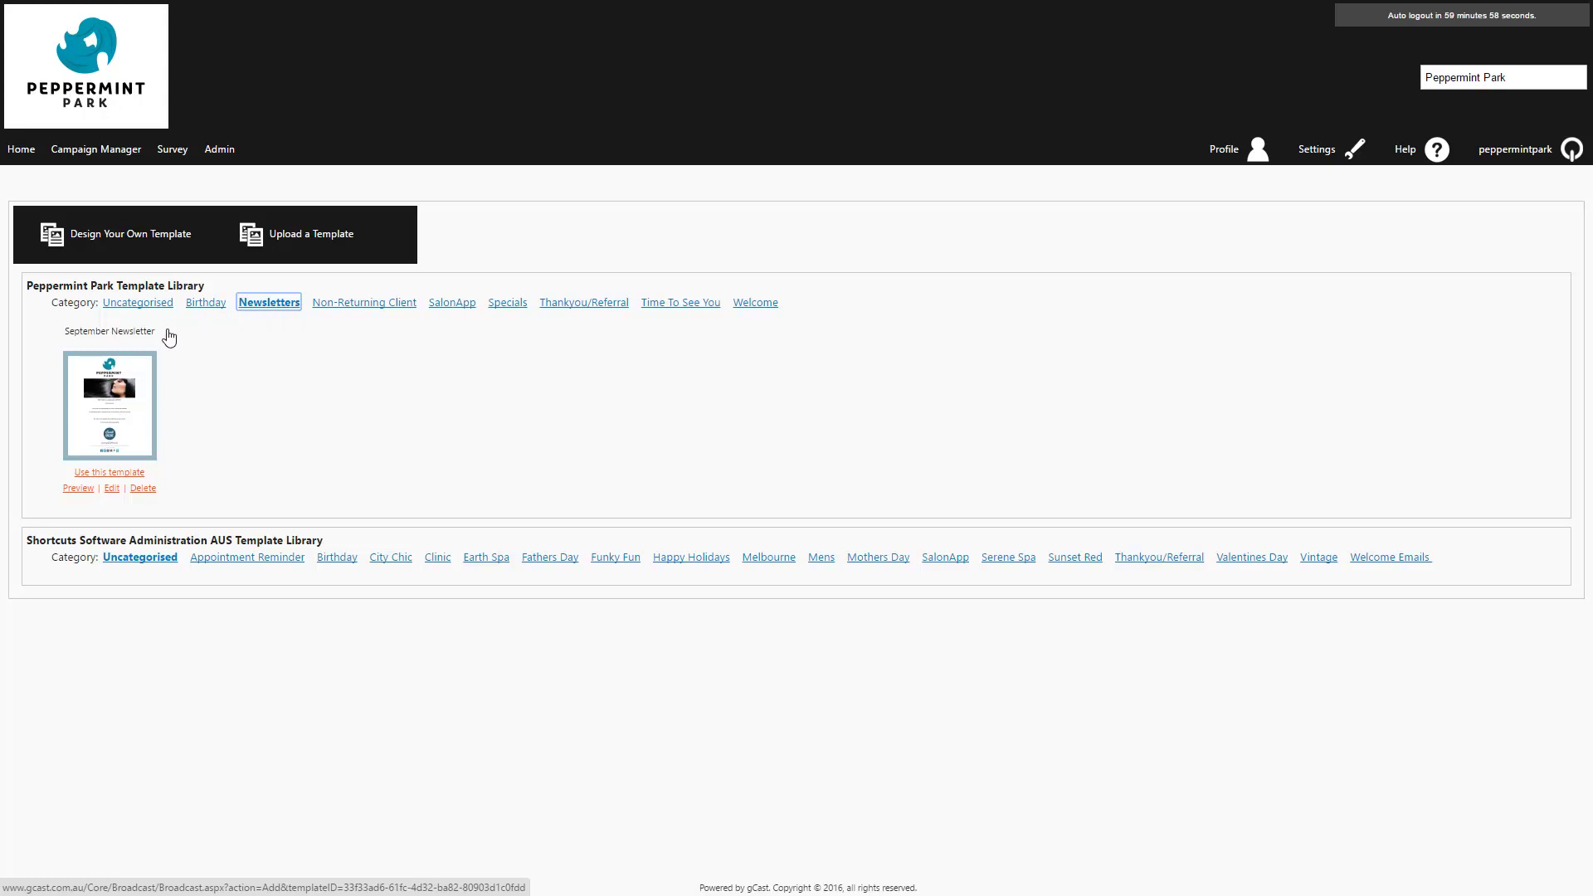
Step: Use the September Newsletter template with subject '[Given Name], Welcome to the September edition of your Peppermint Park Newsletter'
{"action": "left_click", "coordinate": [109, 472]}
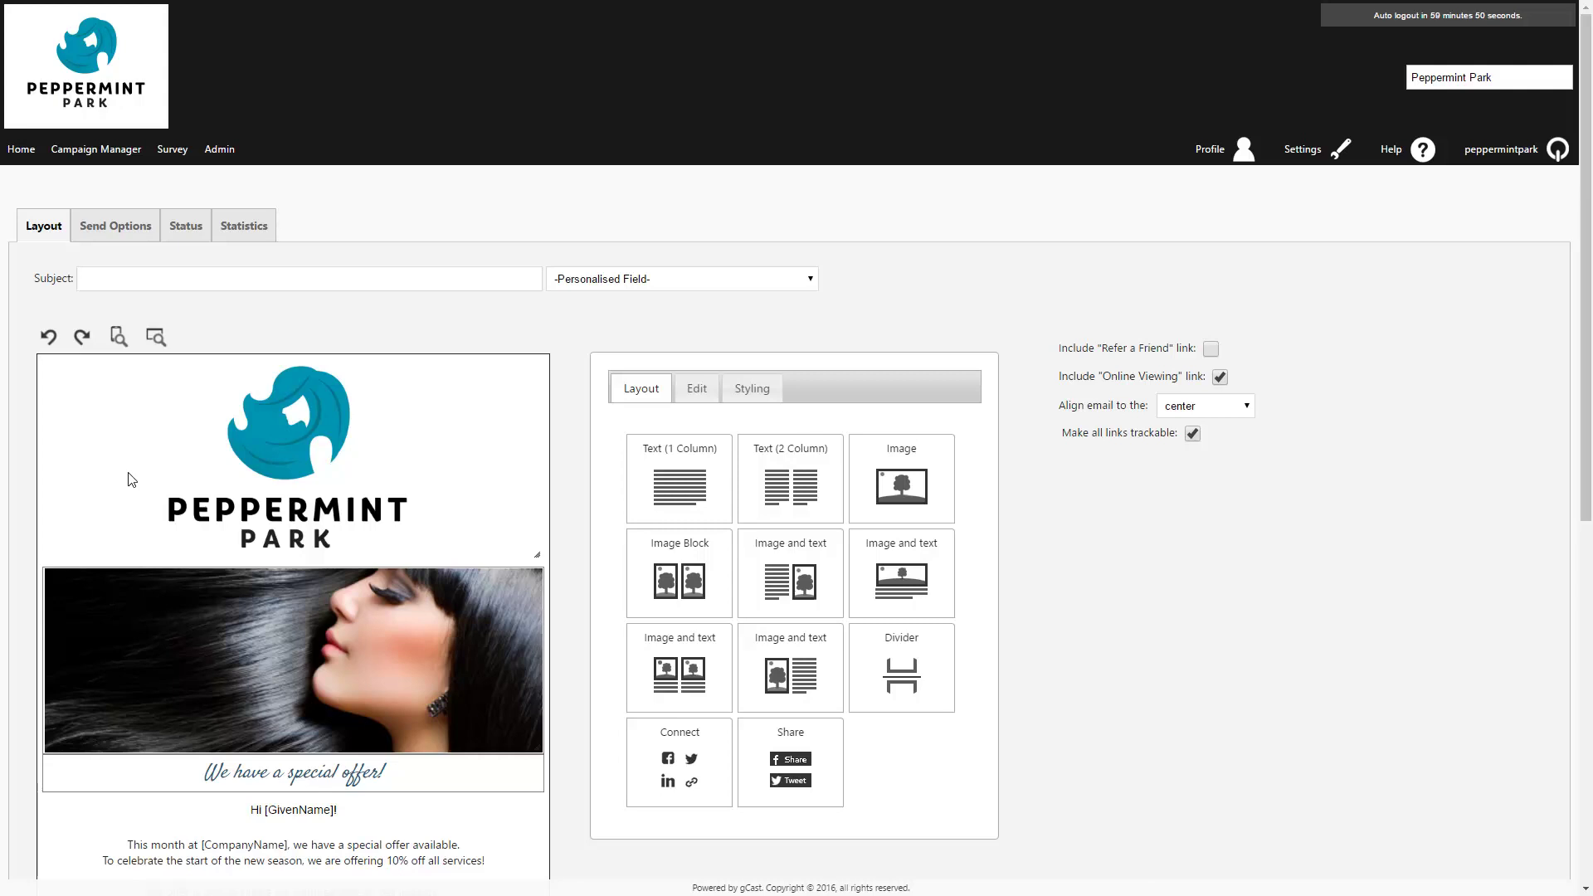
{"action": "left_click", "coordinate": [634, 282]}
{"action": "left_click", "coordinate": [610, 340]}
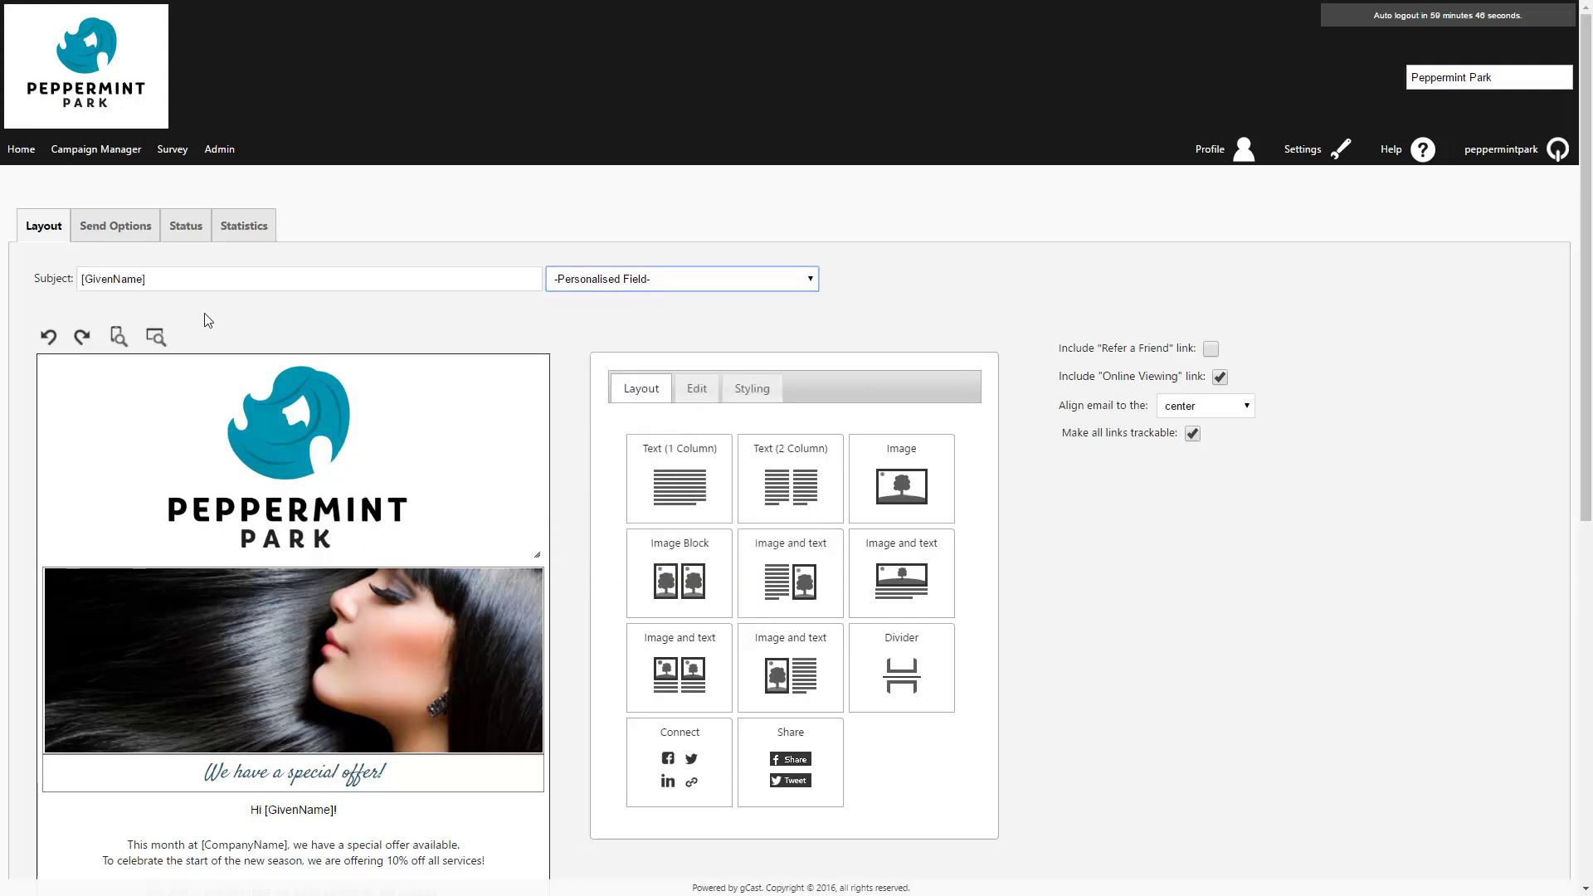
{"action": "left_click", "coordinate": [155, 280]}
{"action": "type", "text": ", Welcome to the Se"}
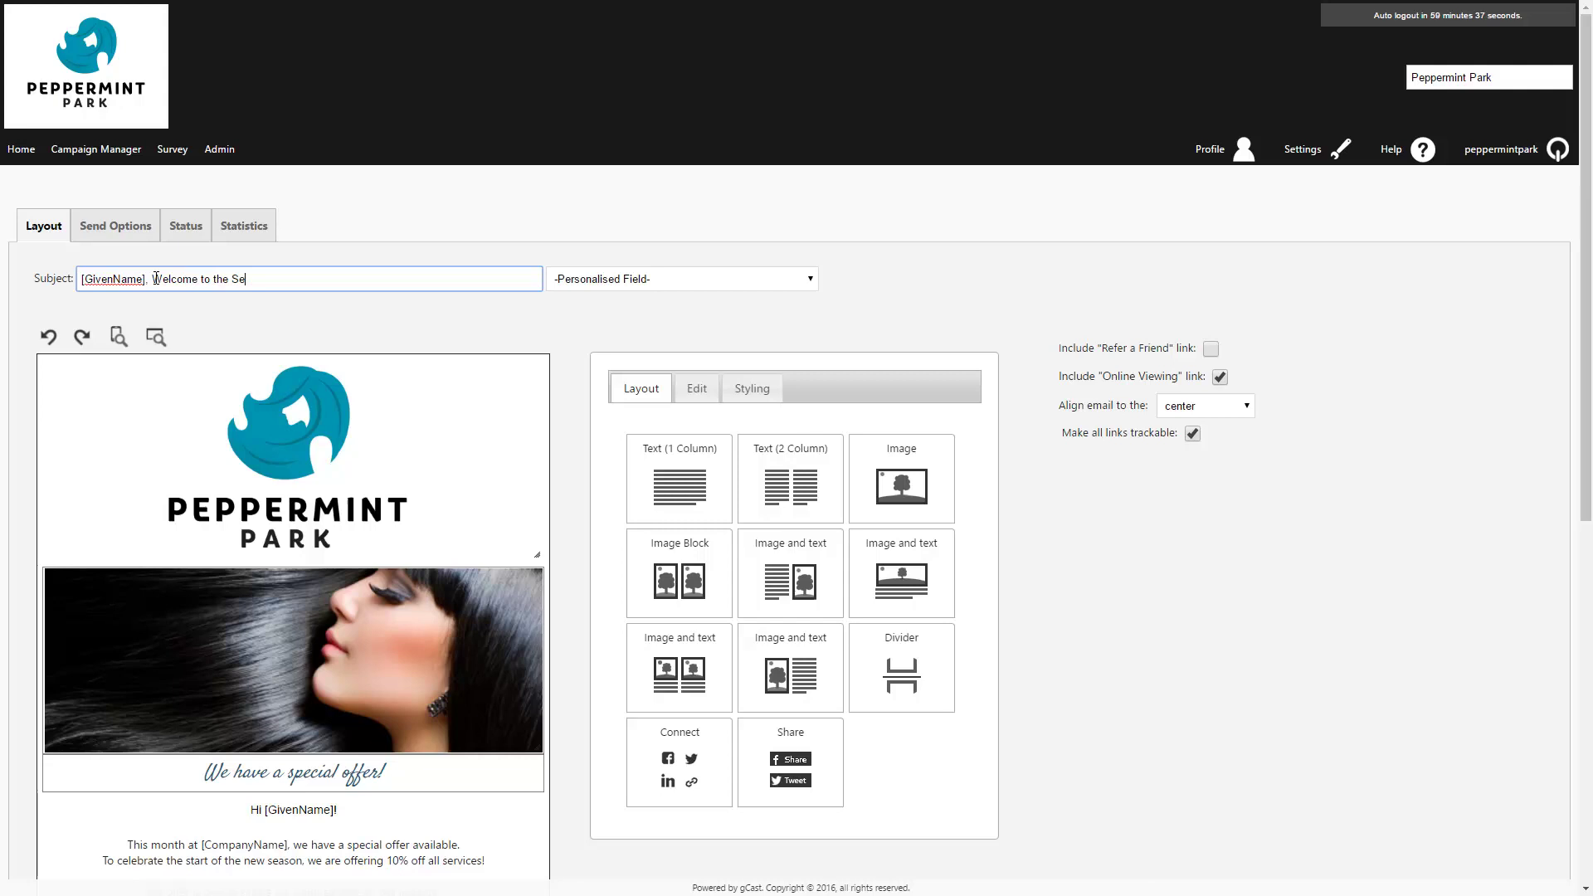
{"action": "type", "text": "ptember edition of your Peppermint Park Newsletter"}
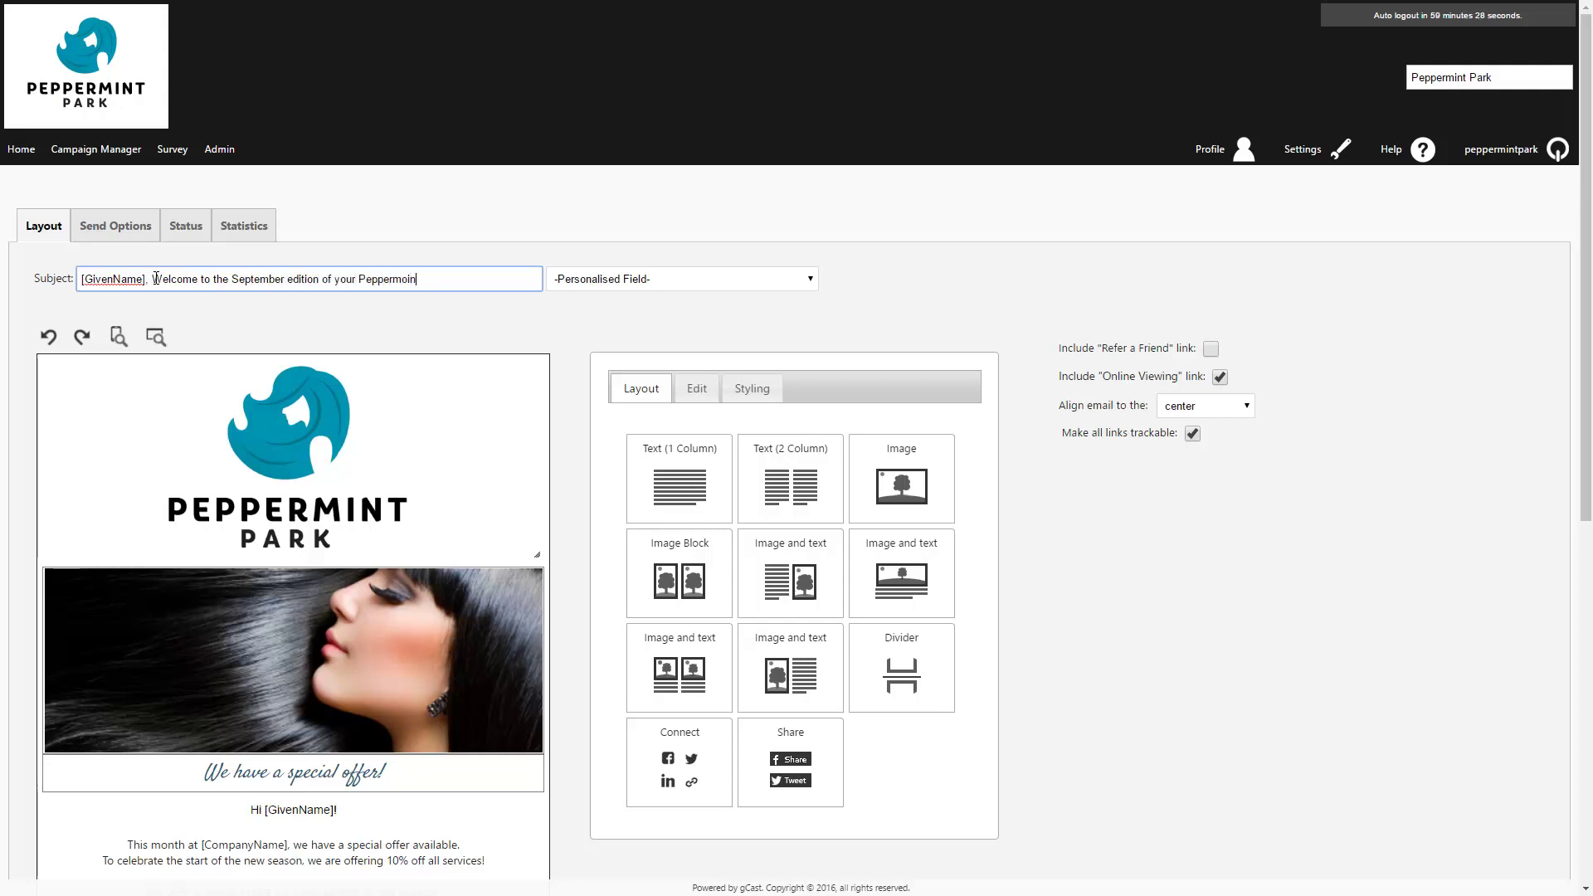
{"action": "key", "text": "Tab"}
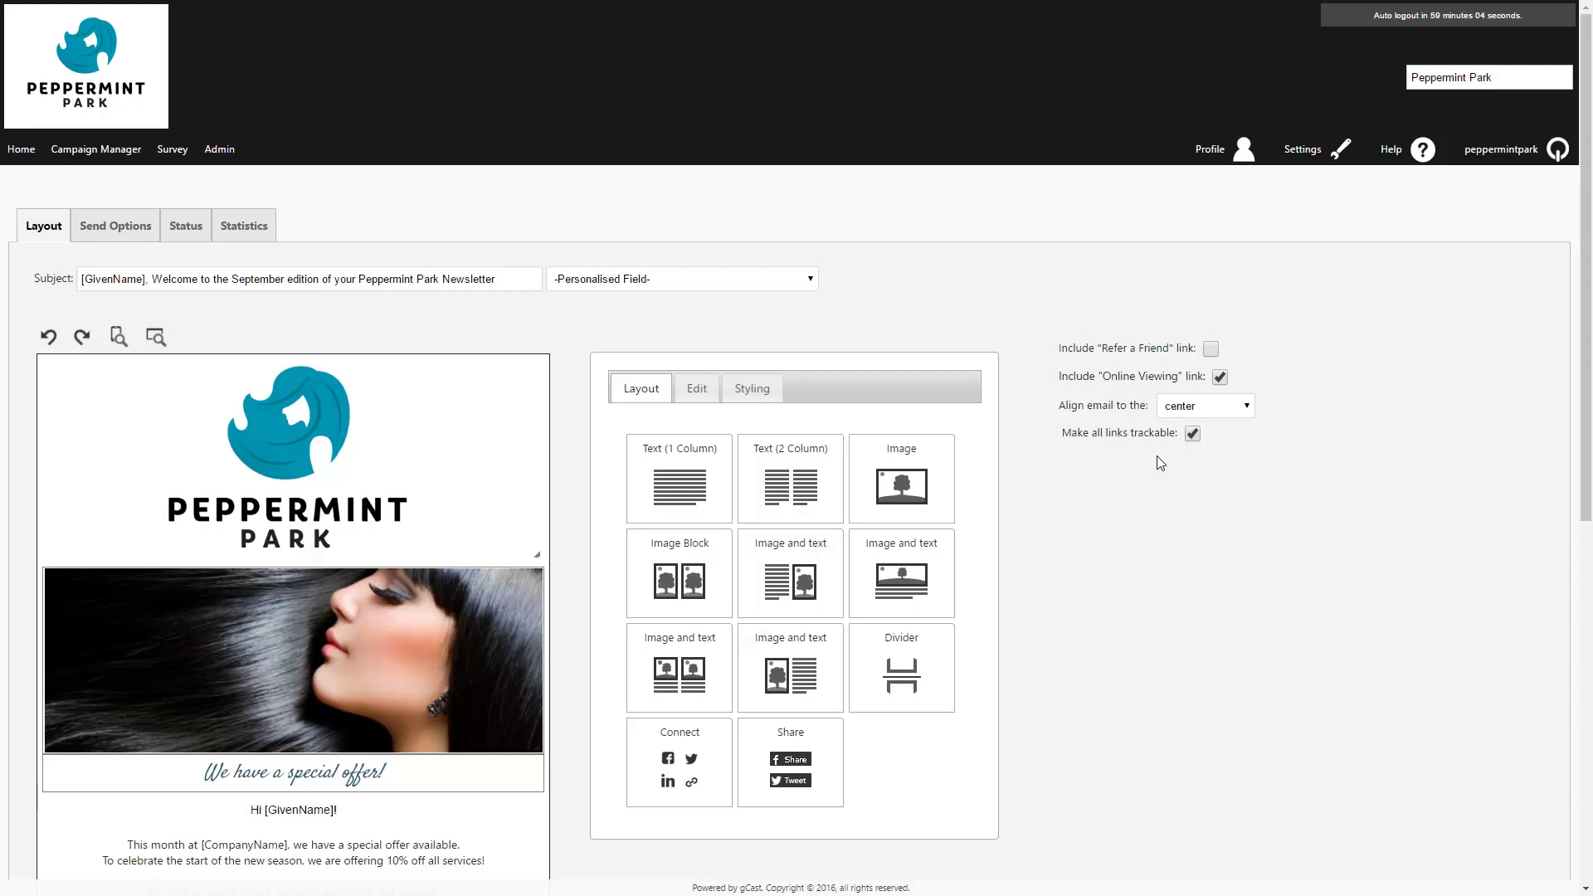
Step: Include the Refer a Friend link, then review the Mobile and Desktop/Webmail previews
{"action": "left_click", "coordinate": [1211, 350]}
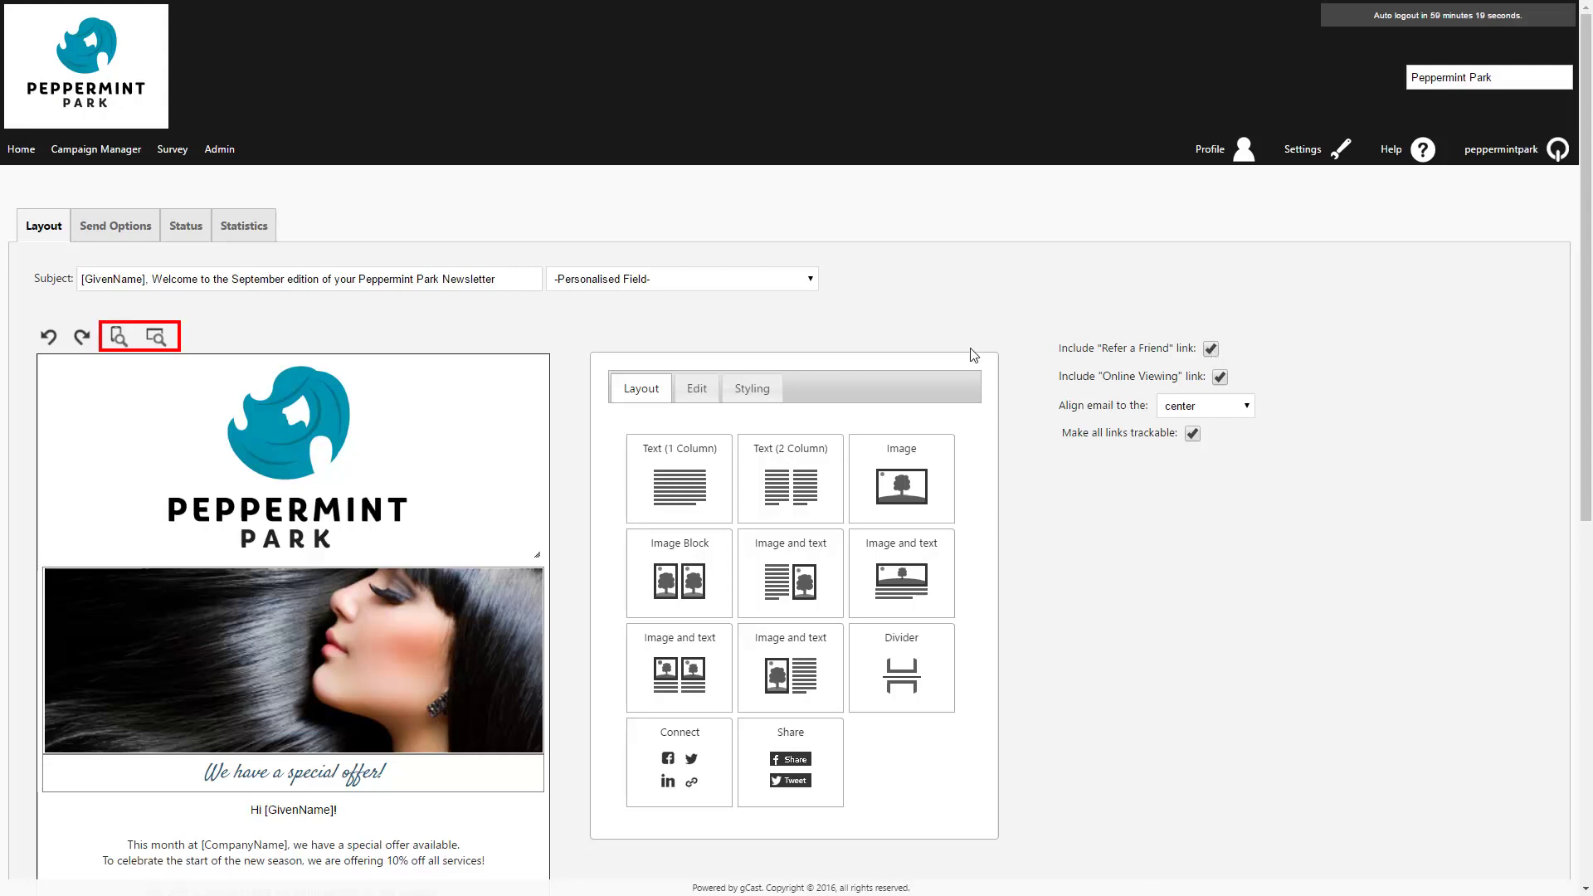
{"action": "left_click", "coordinate": [119, 338]}
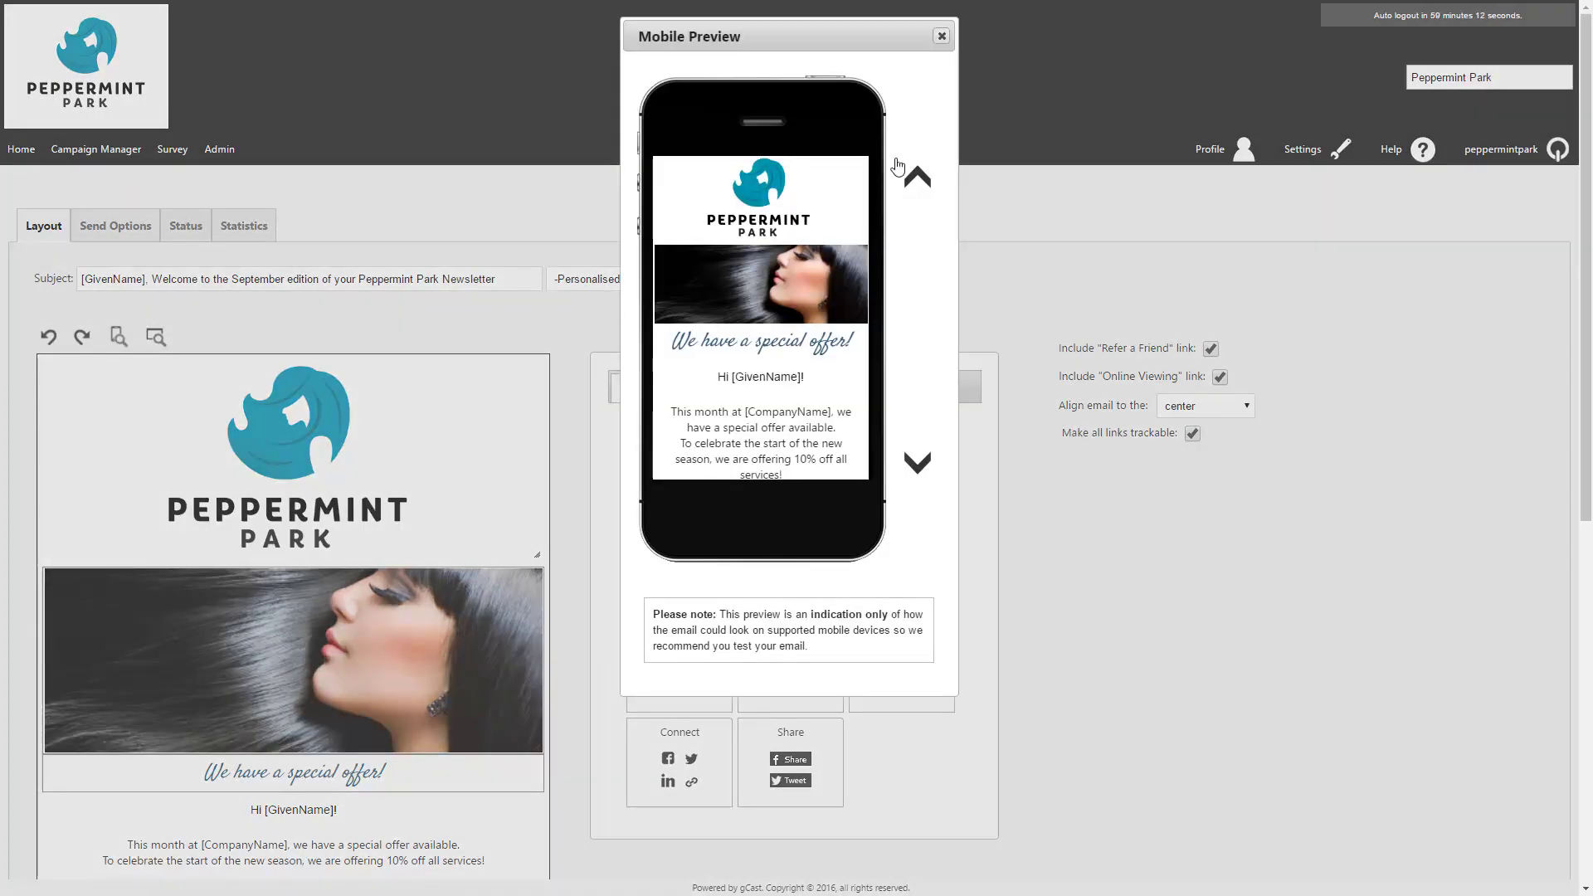
{"action": "left_click", "coordinate": [941, 35]}
{"action": "left_click", "coordinate": [155, 336]}
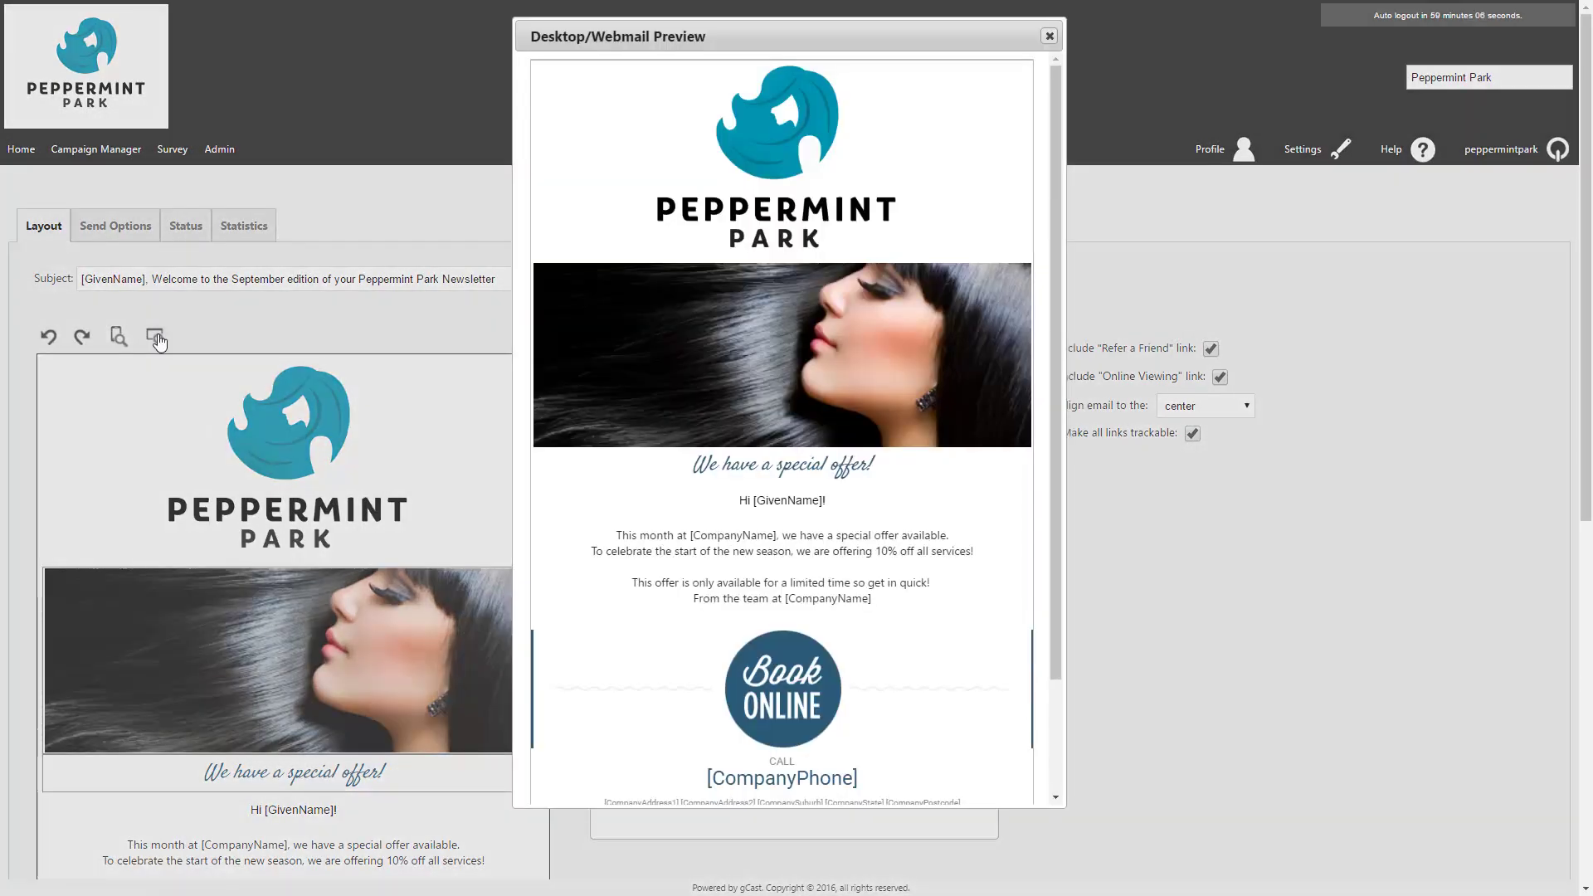
{"action": "left_click", "coordinate": [1049, 36]}
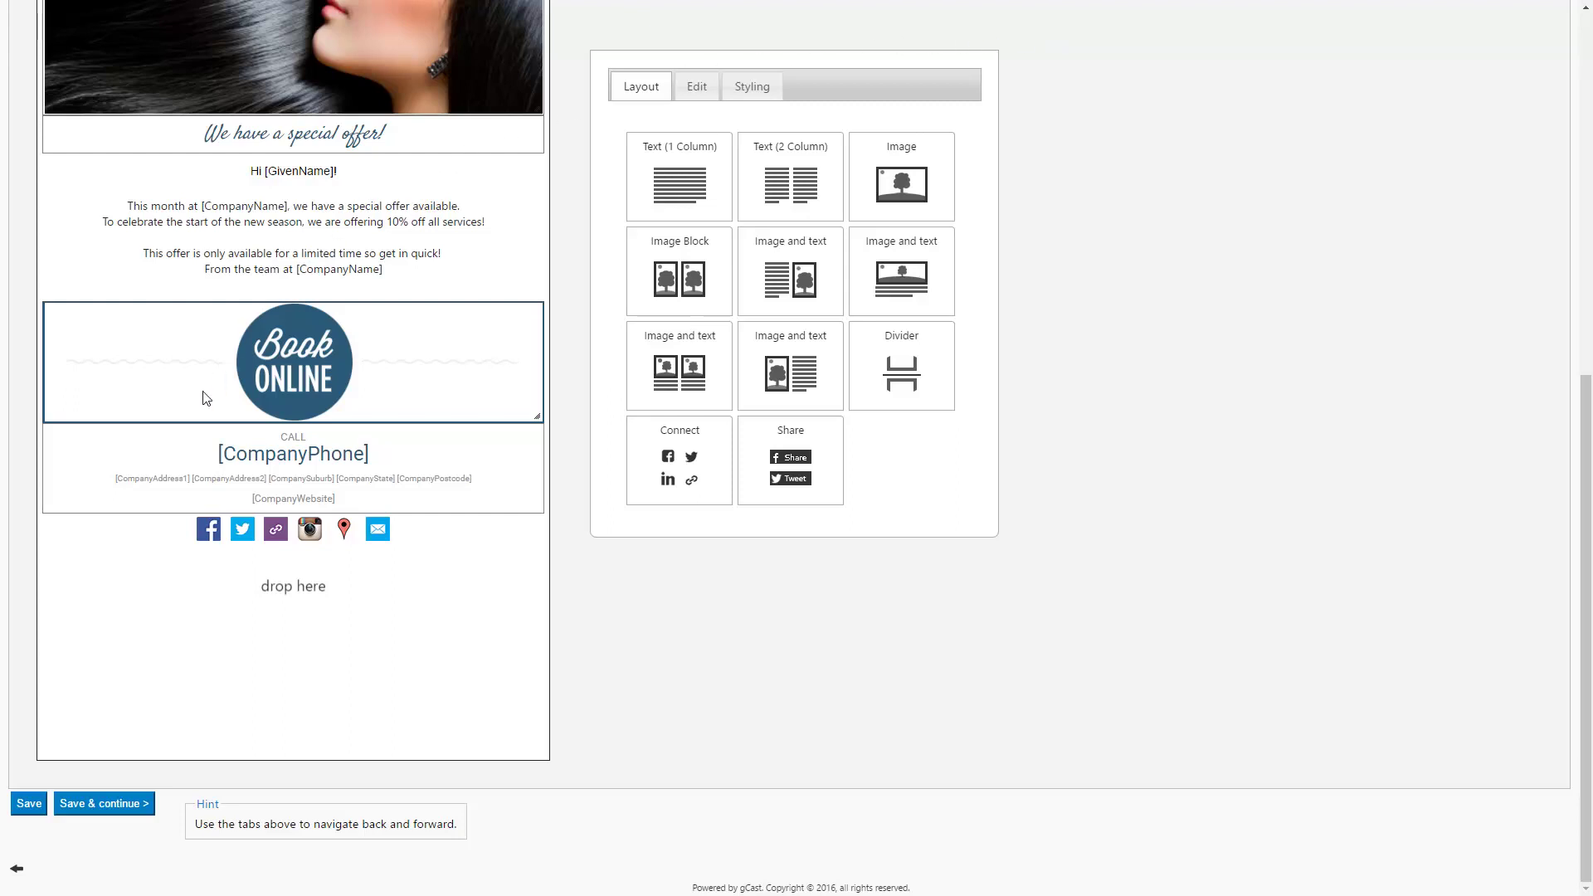
Step: Save the layout and shorten the campaign name to 'September Newsletter'
{"action": "left_click", "coordinate": [110, 801]}
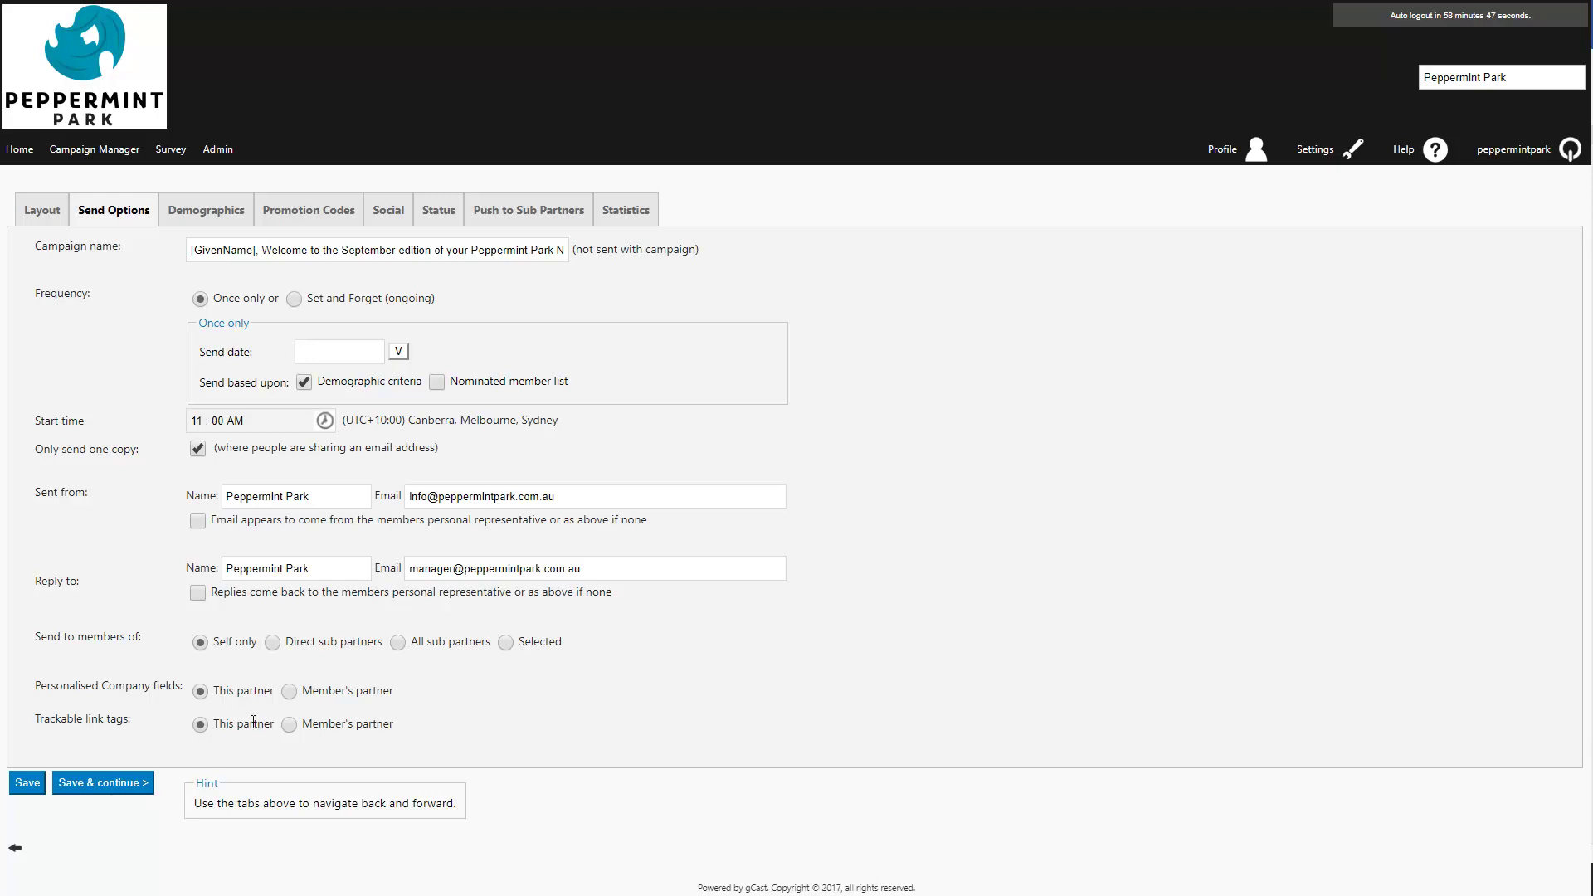
{"action": "left_click", "coordinate": [341, 250]}
{"action": "key", "text": "shift+Home"}
{"action": "key", "text": "BackSpace"}
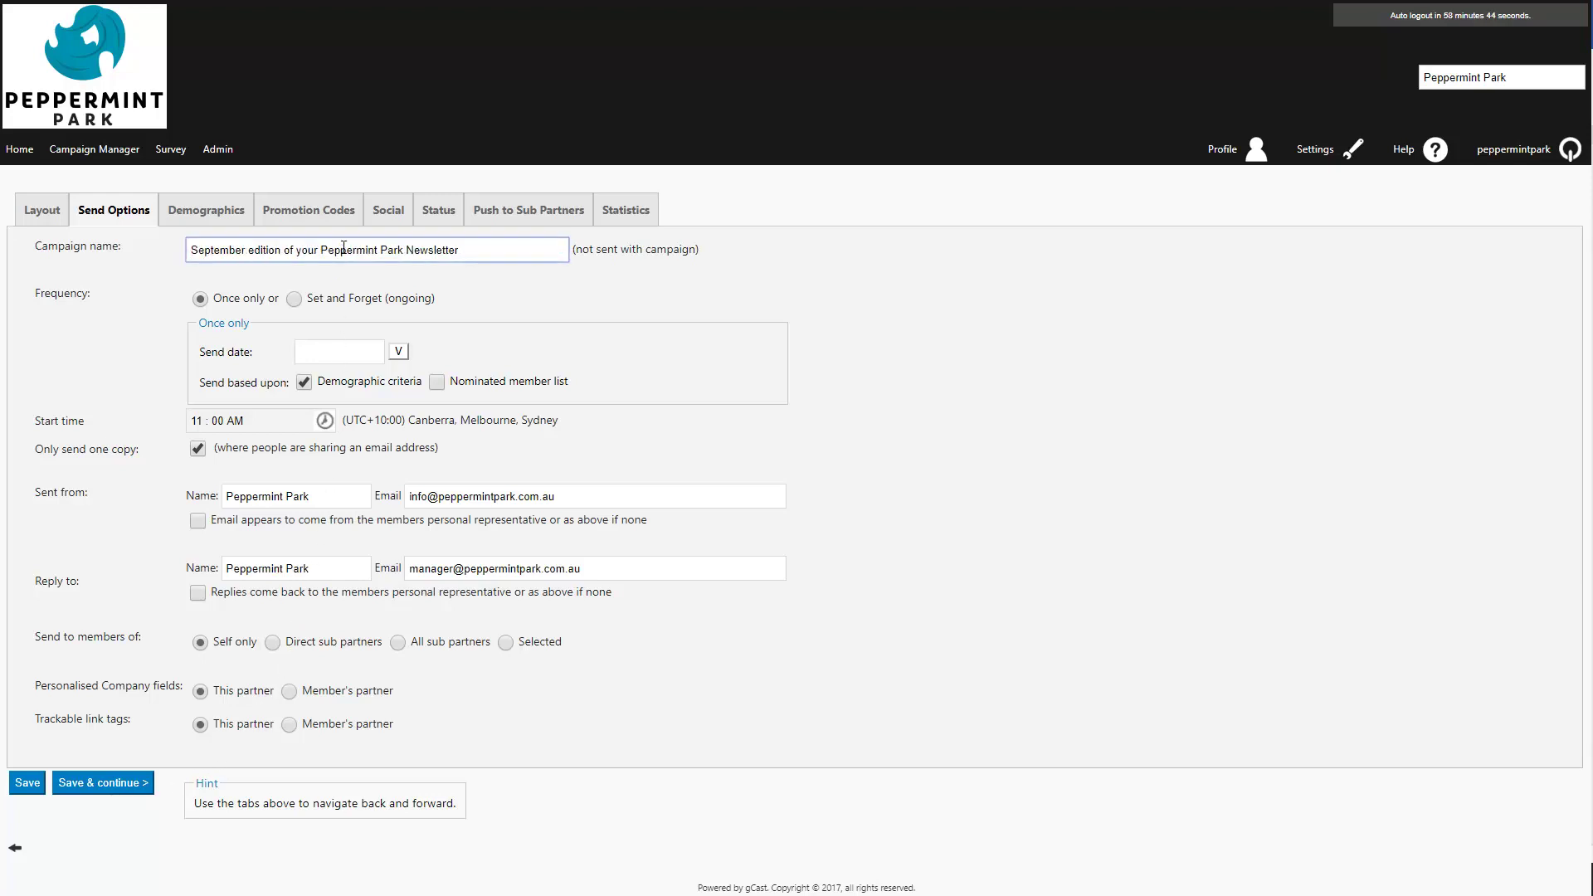
{"action": "left_click", "coordinate": [407, 250]}
{"action": "key", "text": "BackSpace"}
{"action": "key", "text": "BackSpace"}
{"action": "key", "text": "BackSpace"}
{"action": "key", "text": "BackSpace"}
{"action": "key", "text": "BackSpace"}
{"action": "key", "text": "BackSpace"}
{"action": "key", "text": "BackSpace"}
{"action": "key", "text": "BackSpace"}
{"action": "key", "text": "BackSpace"}
{"action": "key", "text": "BackSpace"}
{"action": "key", "text": "BackSpace"}
{"action": "key", "text": "BackSpace"}
{"action": "key", "text": "BackSpace"}
{"action": "key", "text": "BackSpace"}
{"action": "key", "text": "BackSpace"}
{"action": "key", "text": "BackSpace"}
{"action": "key", "text": "BackSpace"}
{"action": "key", "text": "BackSpace"}
{"action": "key", "text": "BackSpace"}
{"action": "key", "text": "BackSpace"}
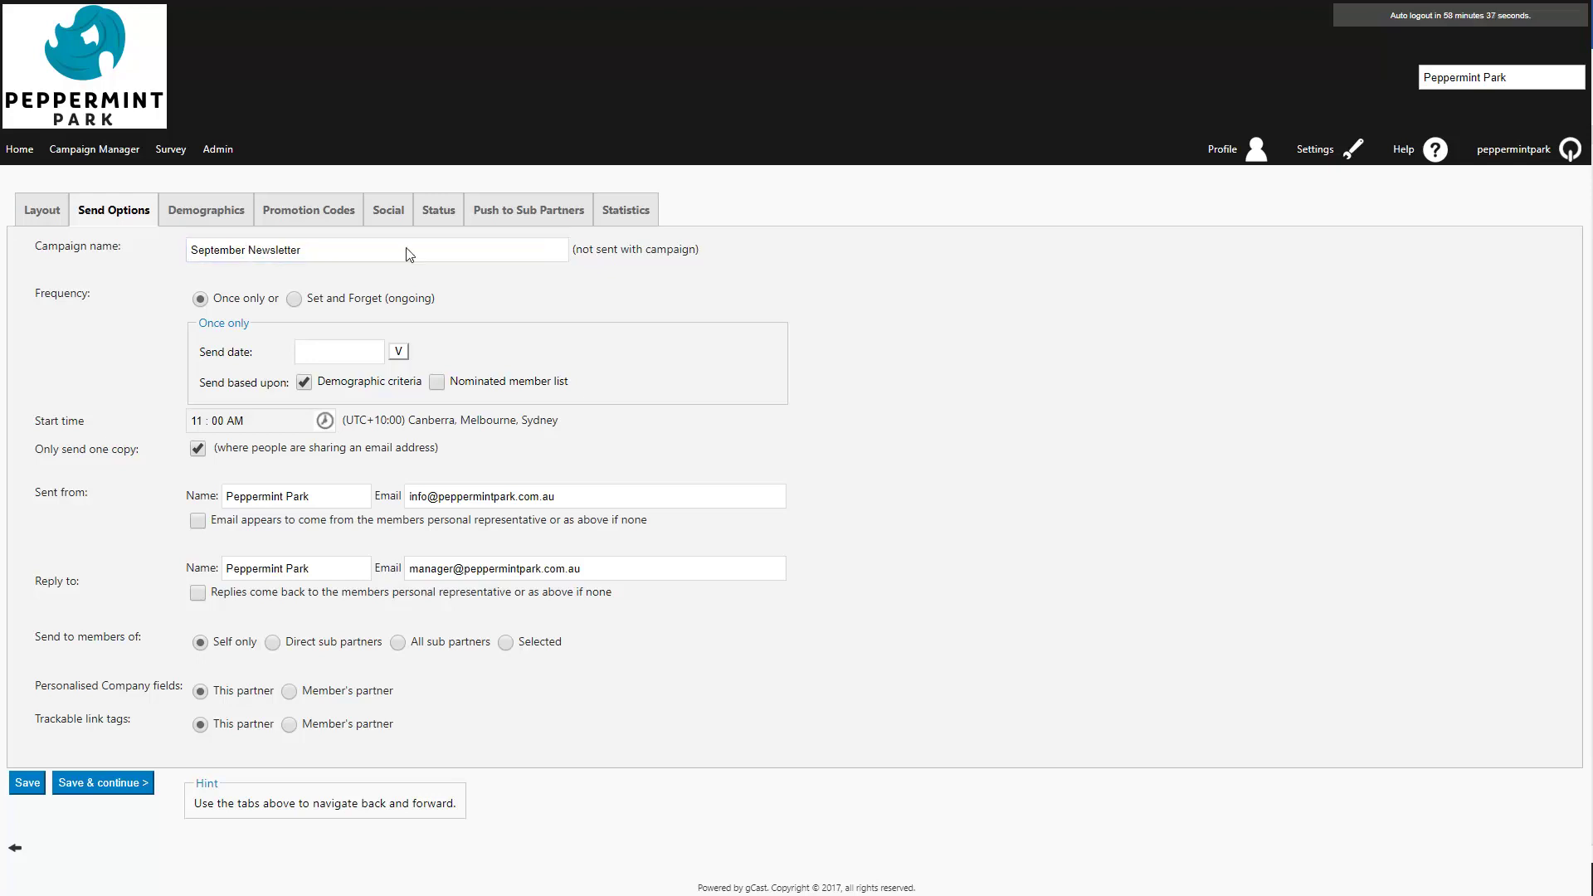
Step: Schedule the send for 08/Sep/2017 at 9:00 AM to nominated members instead of demographic criteria
{"action": "left_click", "coordinate": [397, 352]}
{"action": "left_click", "coordinate": [365, 399]}
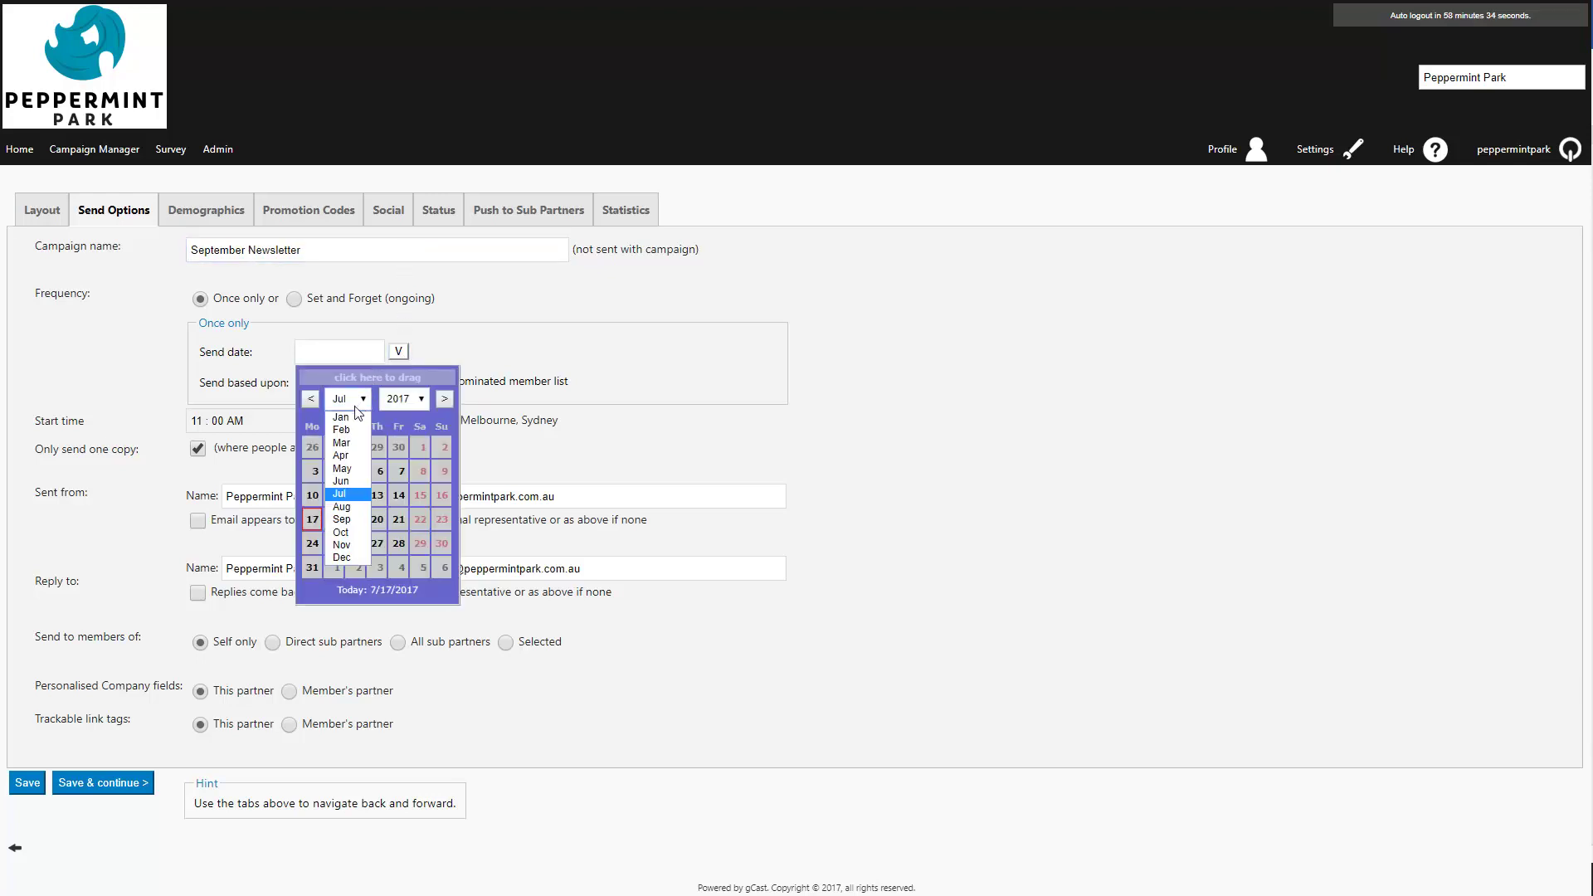
{"action": "left_click", "coordinate": [347, 525]}
{"action": "left_click", "coordinate": [399, 472]}
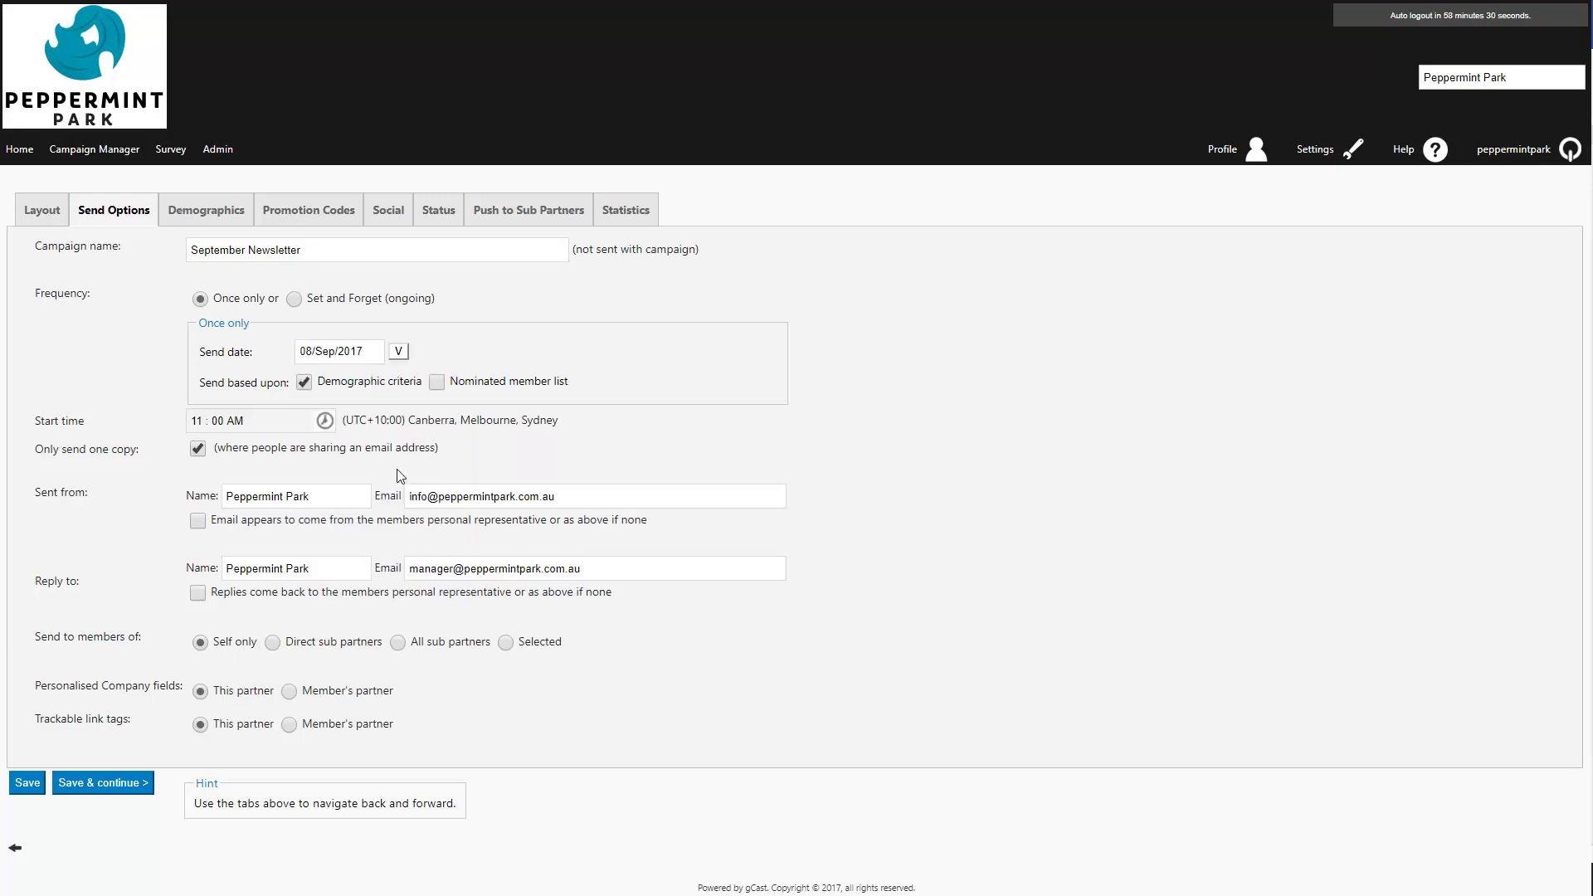
{"action": "left_click", "coordinate": [303, 383]}
{"action": "left_click", "coordinate": [262, 428]}
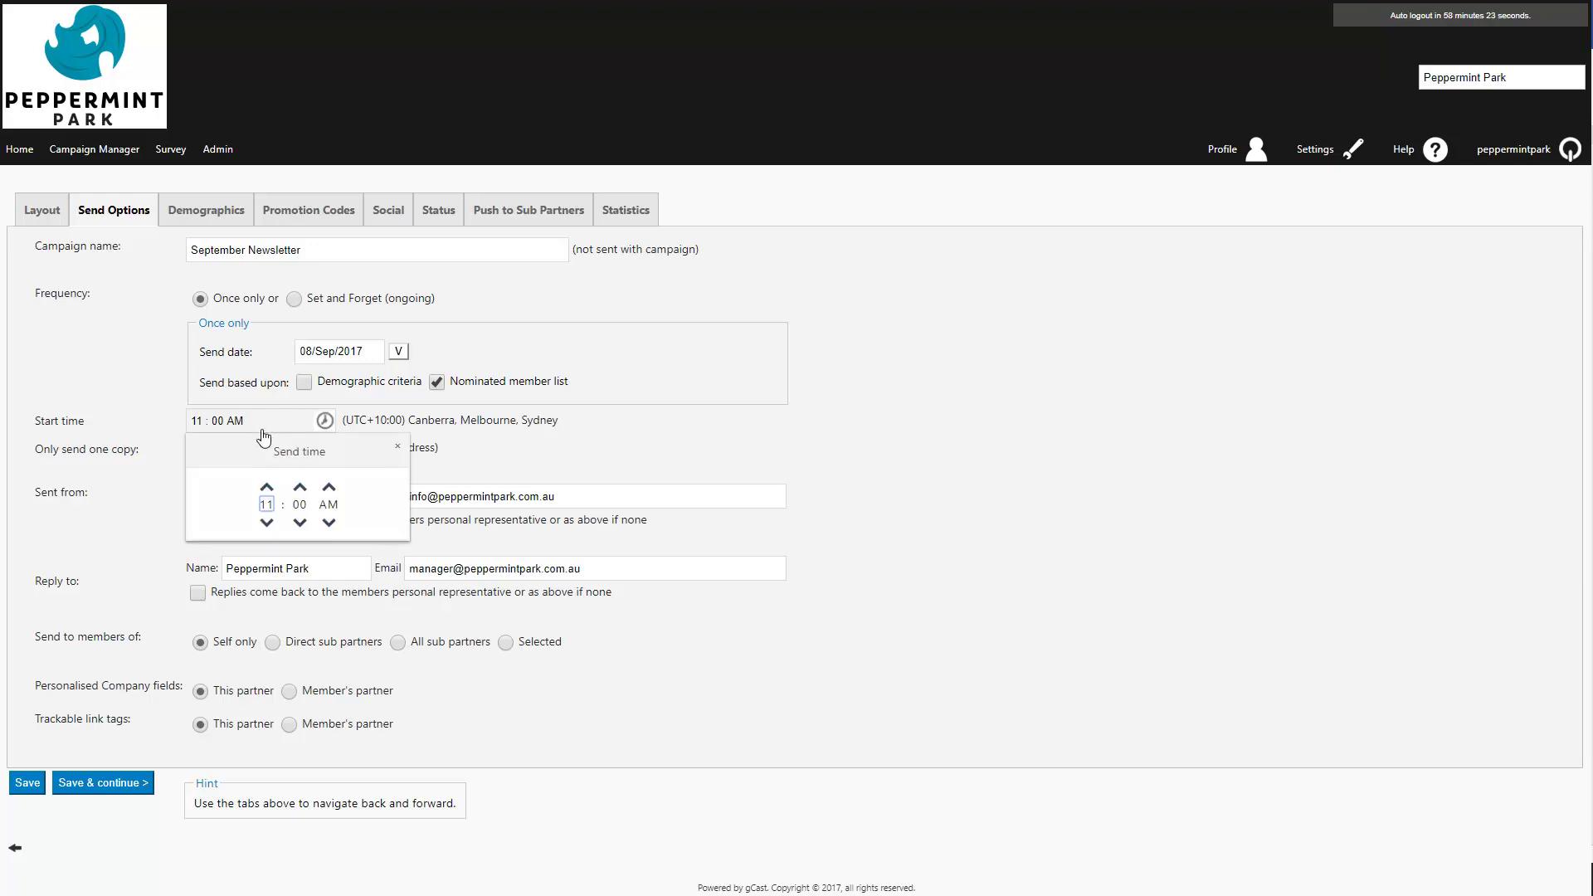
{"action": "left_click", "coordinate": [266, 523]}
{"action": "left_click", "coordinate": [267, 523]}
{"action": "left_click", "coordinate": [462, 464]}
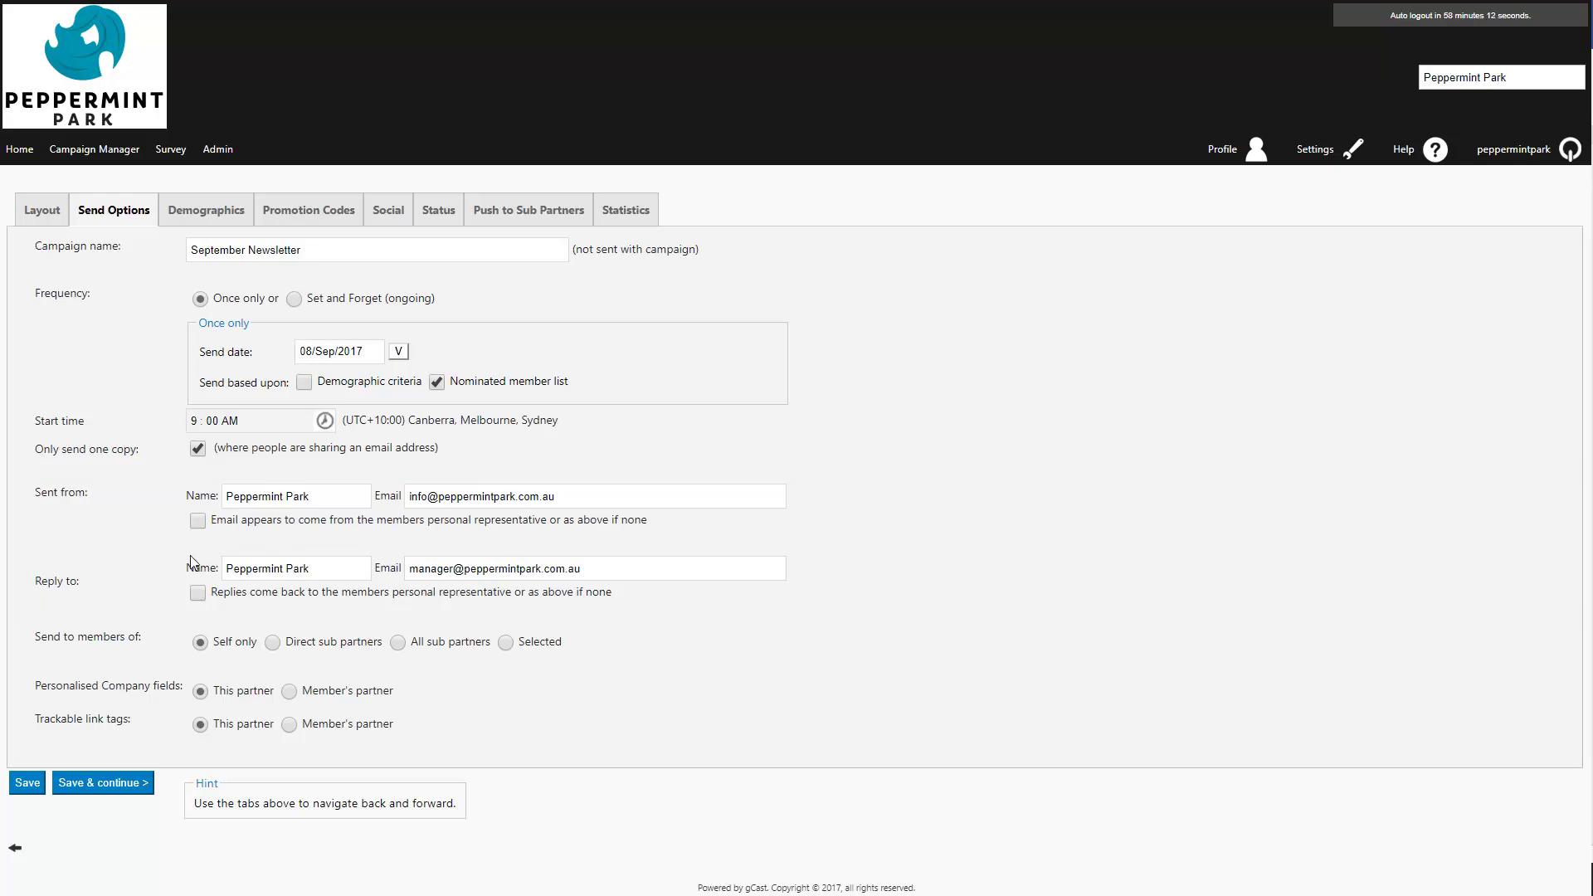
Step: Save the send options, then find and select the first two members by family name
{"action": "left_click", "coordinate": [104, 782]}
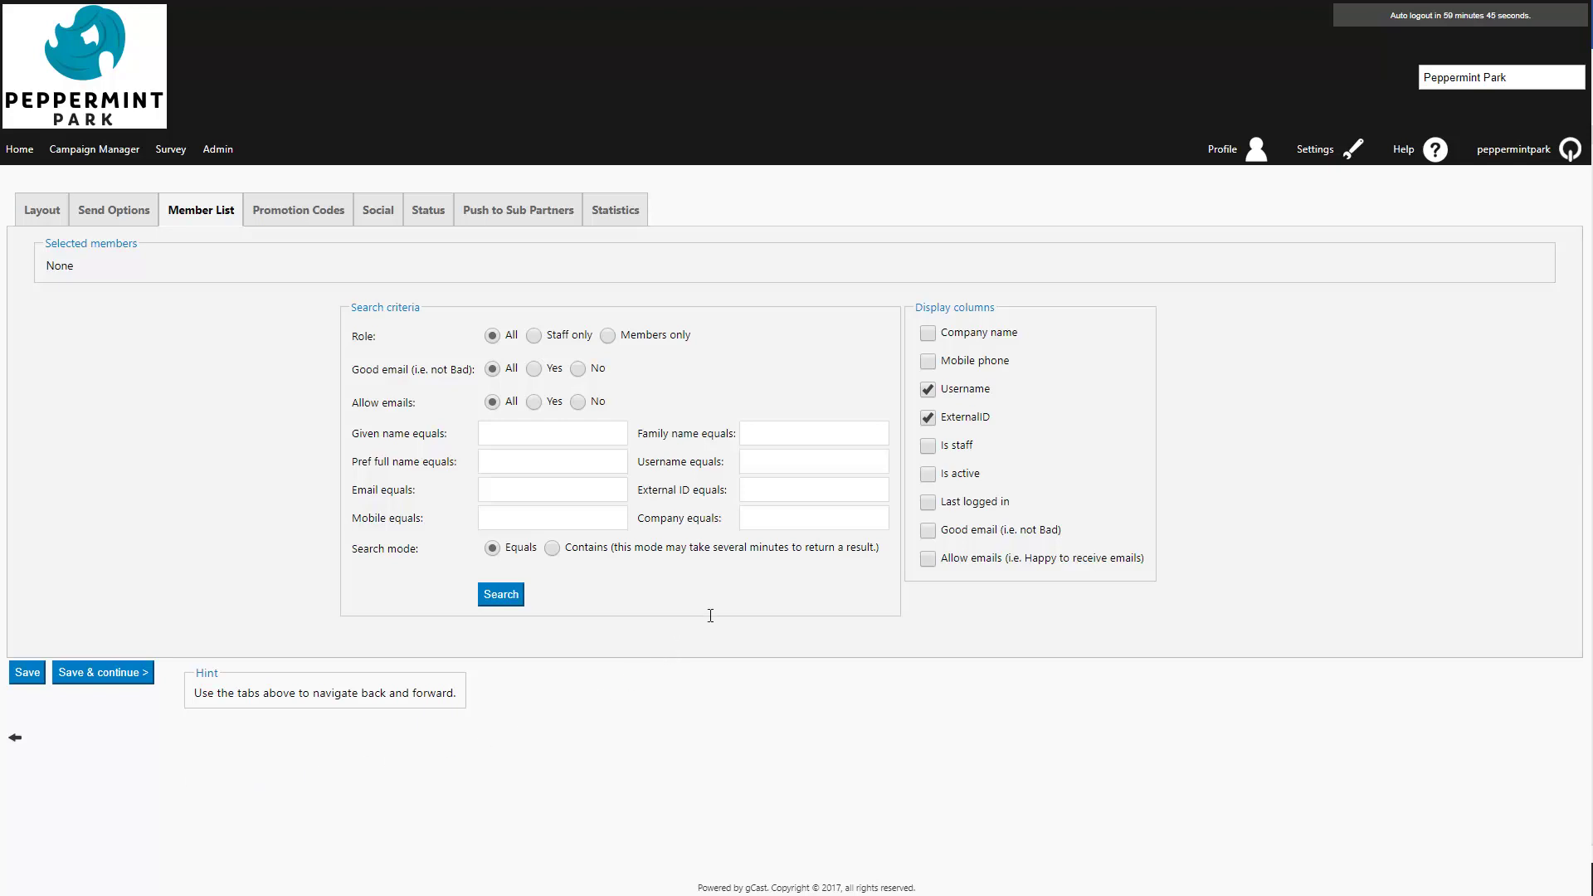
{"action": "left_click", "coordinate": [777, 433]}
{"action": "type", "text": "Brown"}
{"action": "left_click", "coordinate": [502, 596]}
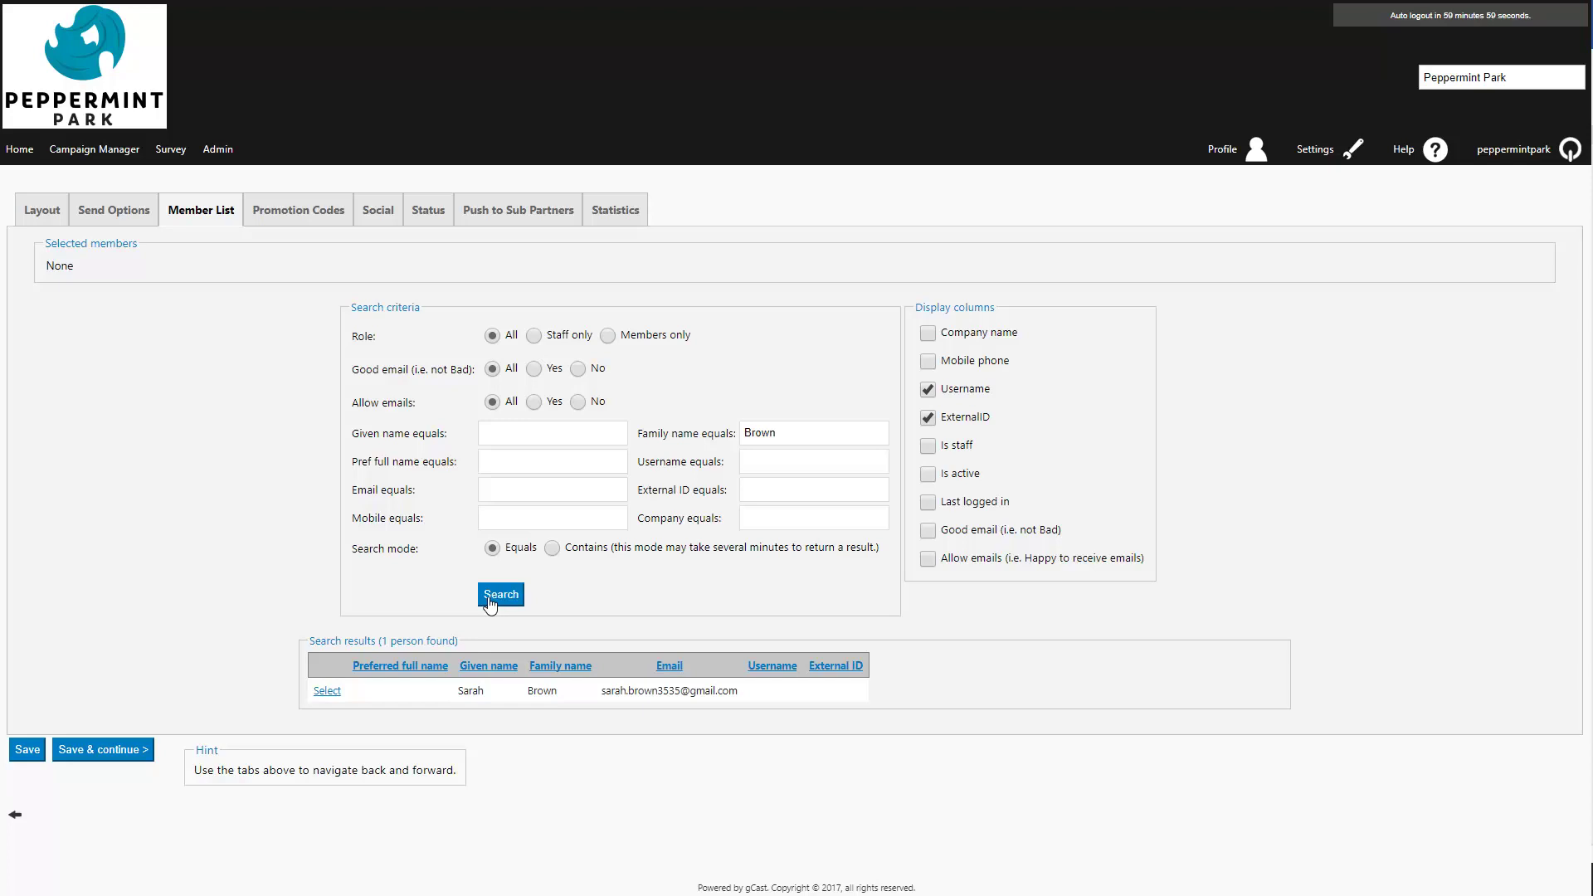
{"action": "left_click", "coordinate": [326, 691]}
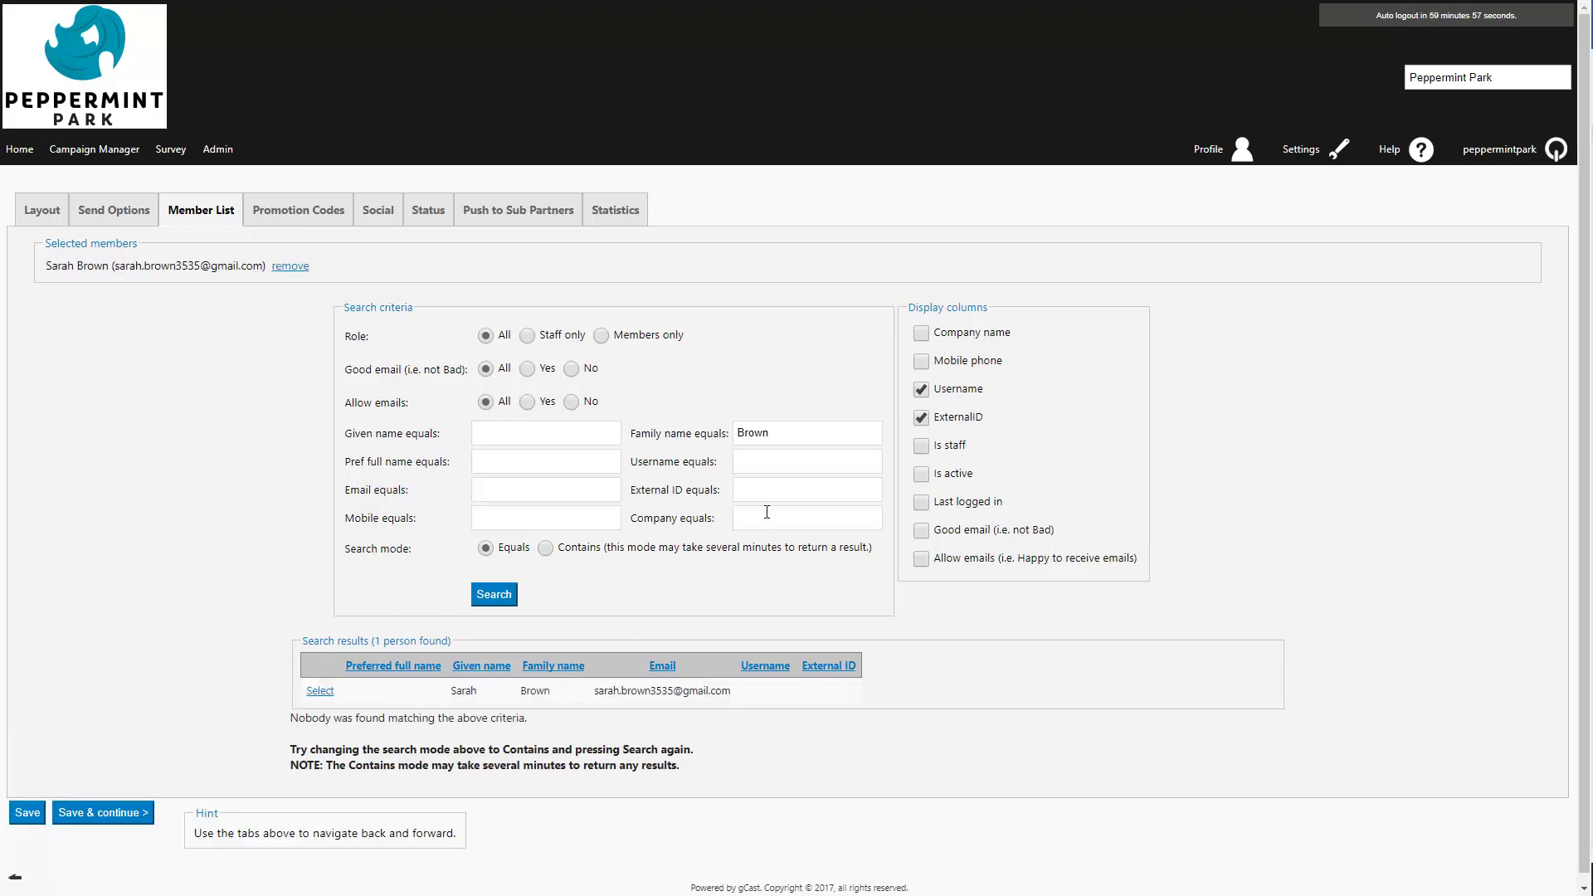
{"action": "double_click", "coordinate": [778, 433]}
{"action": "type", "text": "Tam"}
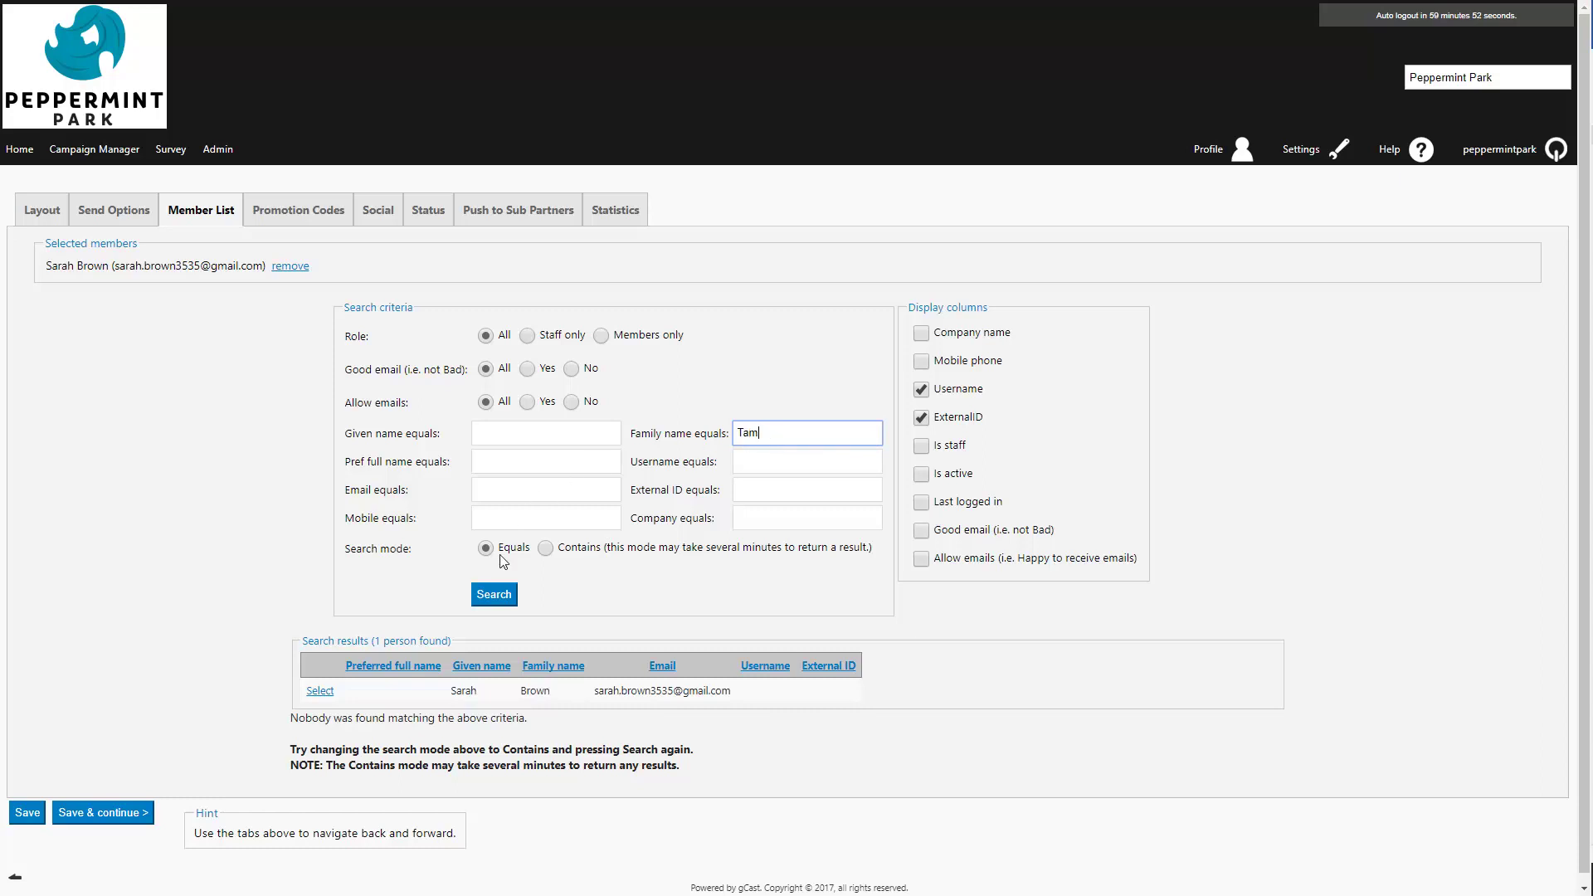
{"action": "left_click", "coordinate": [494, 594]}
{"action": "left_click", "coordinate": [320, 691]}
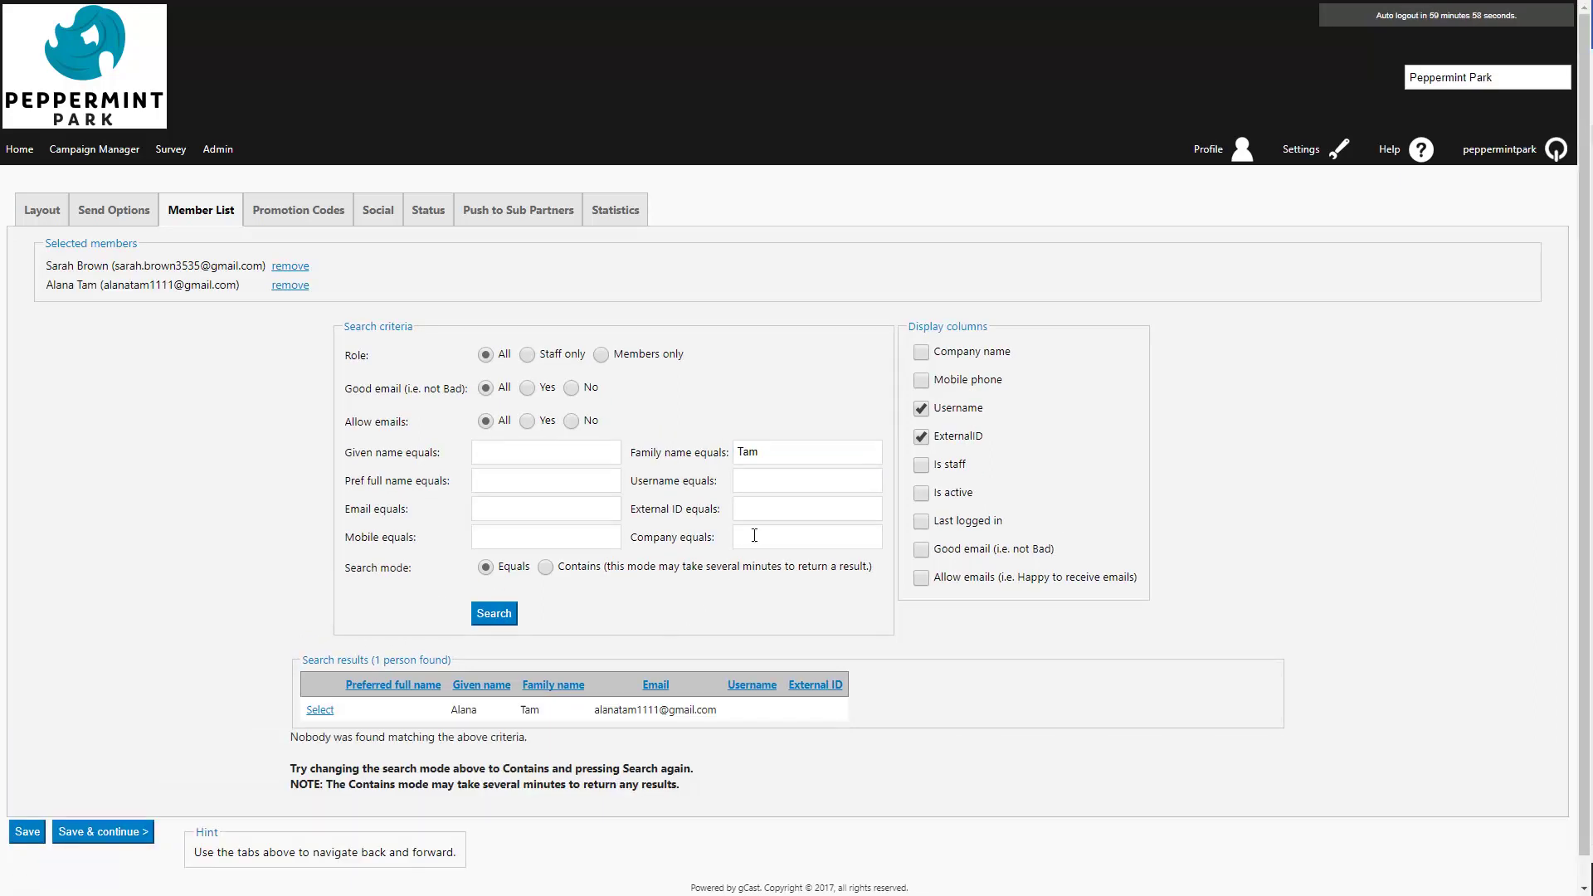
Step: Find and select the third and fourth members by family name
{"action": "double_click", "coordinate": [770, 452]}
{"action": "type", "text": "Stevenson"}
{"action": "left_click", "coordinate": [493, 613]}
{"action": "left_click", "coordinate": [321, 709]}
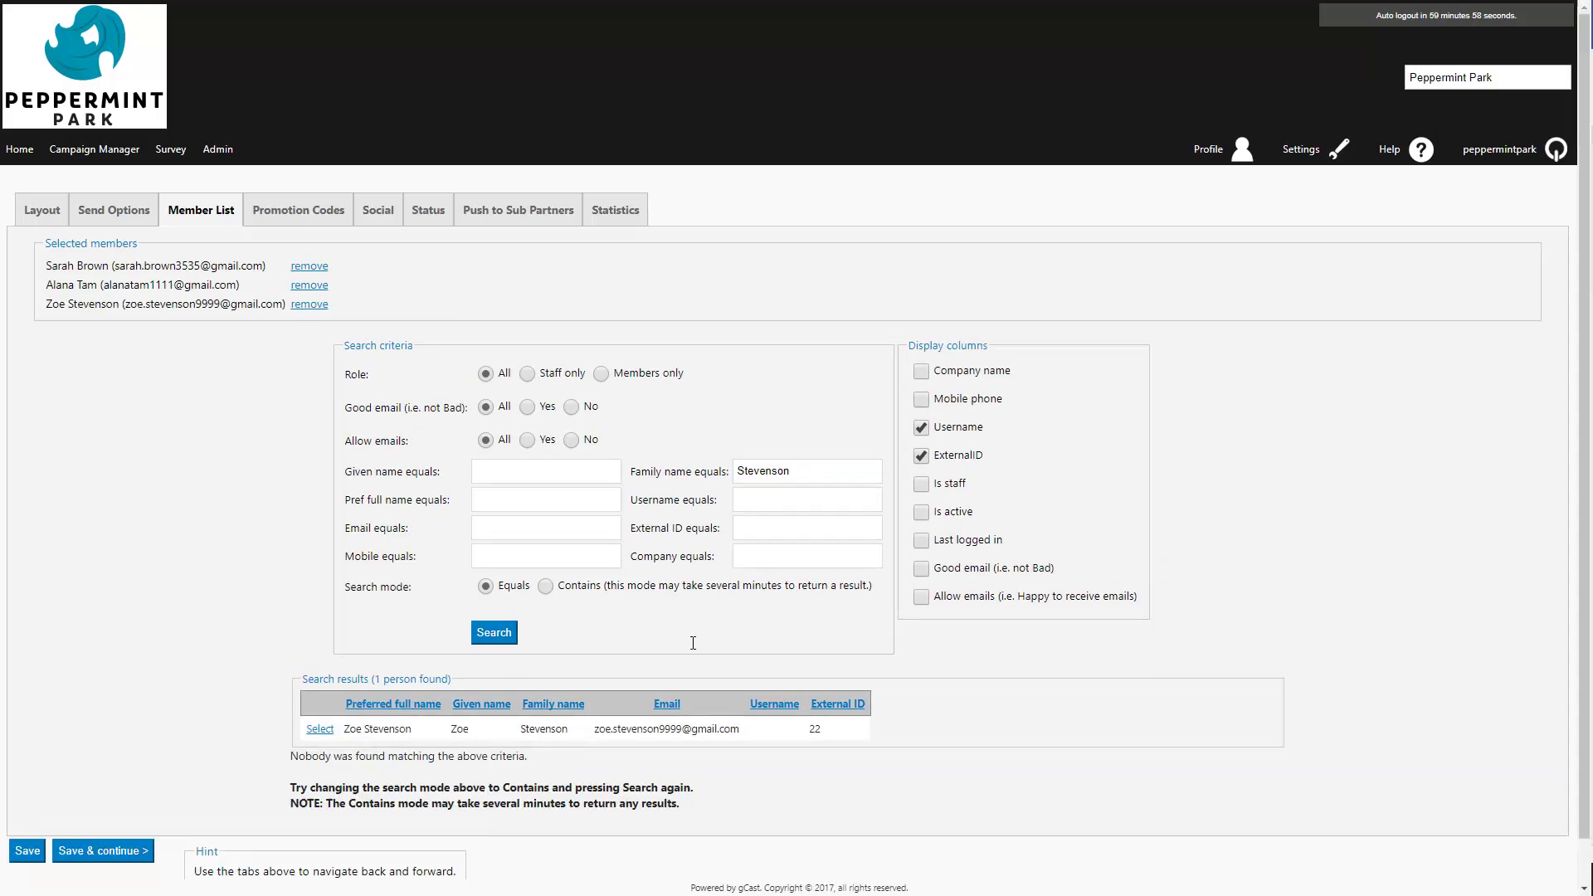
{"action": "double_click", "coordinate": [799, 470]}
{"action": "type", "text": "Saunders"}
{"action": "left_click", "coordinate": [496, 632]}
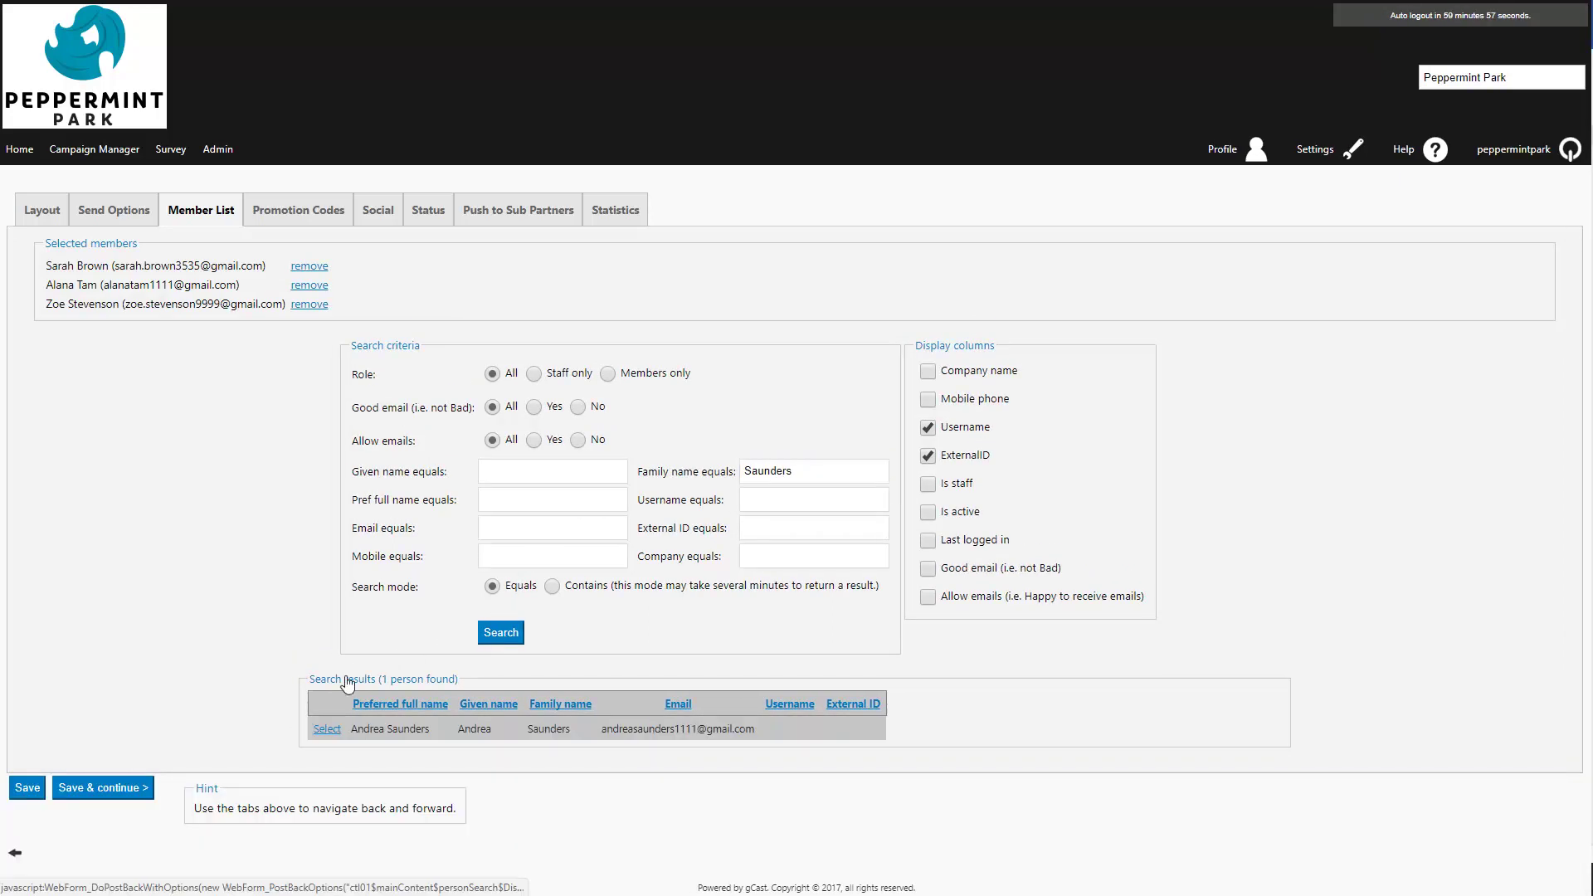
{"action": "left_click", "coordinate": [326, 729]}
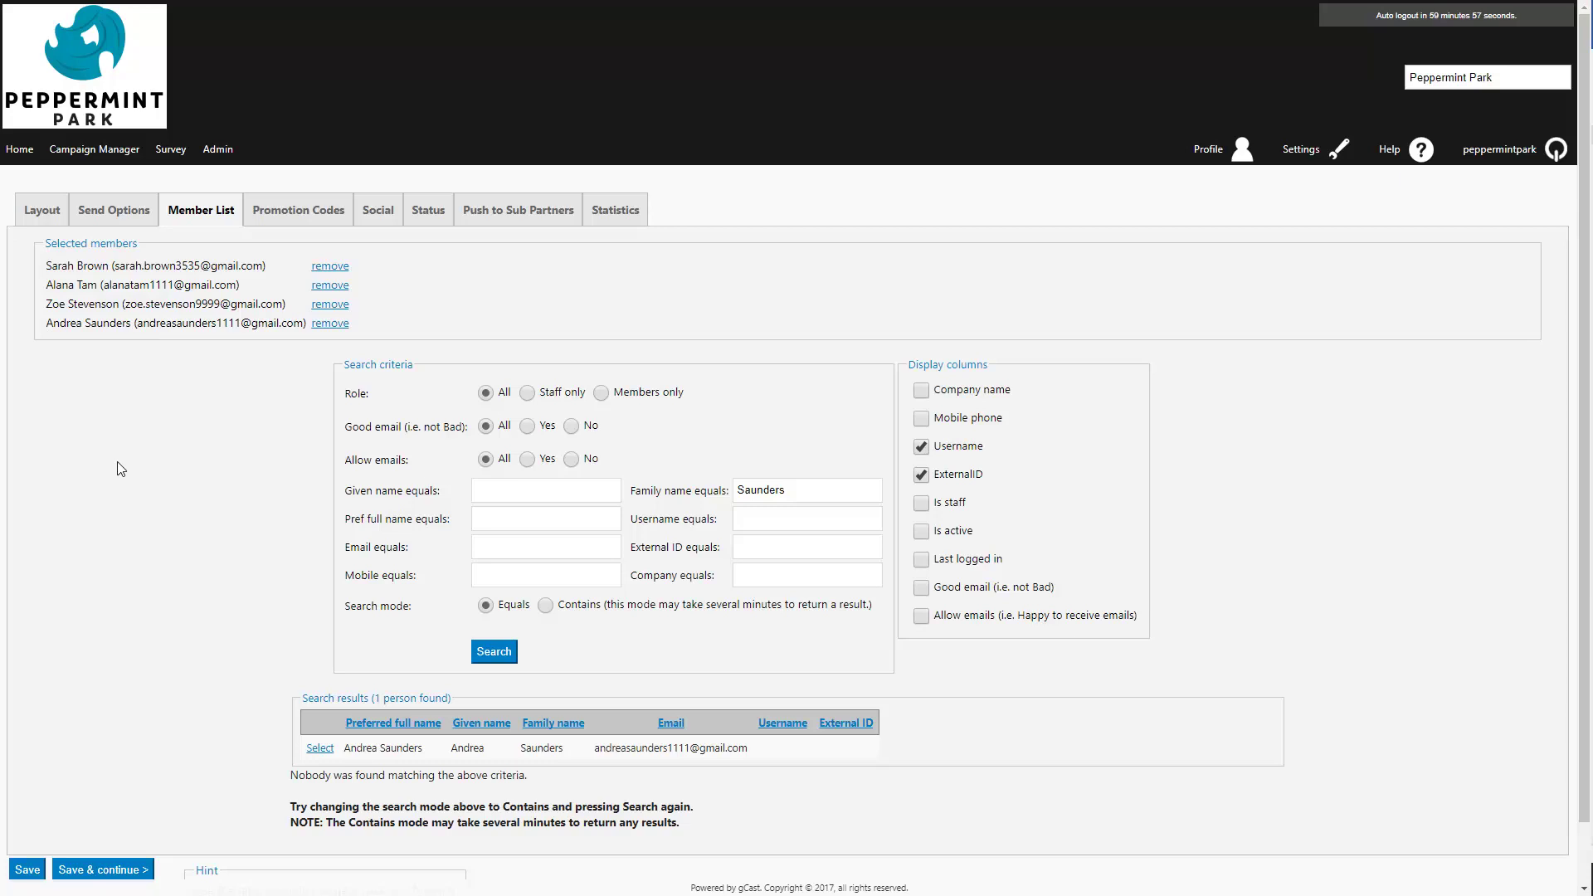
Step: Save the member list and open the Admin settings page
{"action": "left_click", "coordinate": [108, 869]}
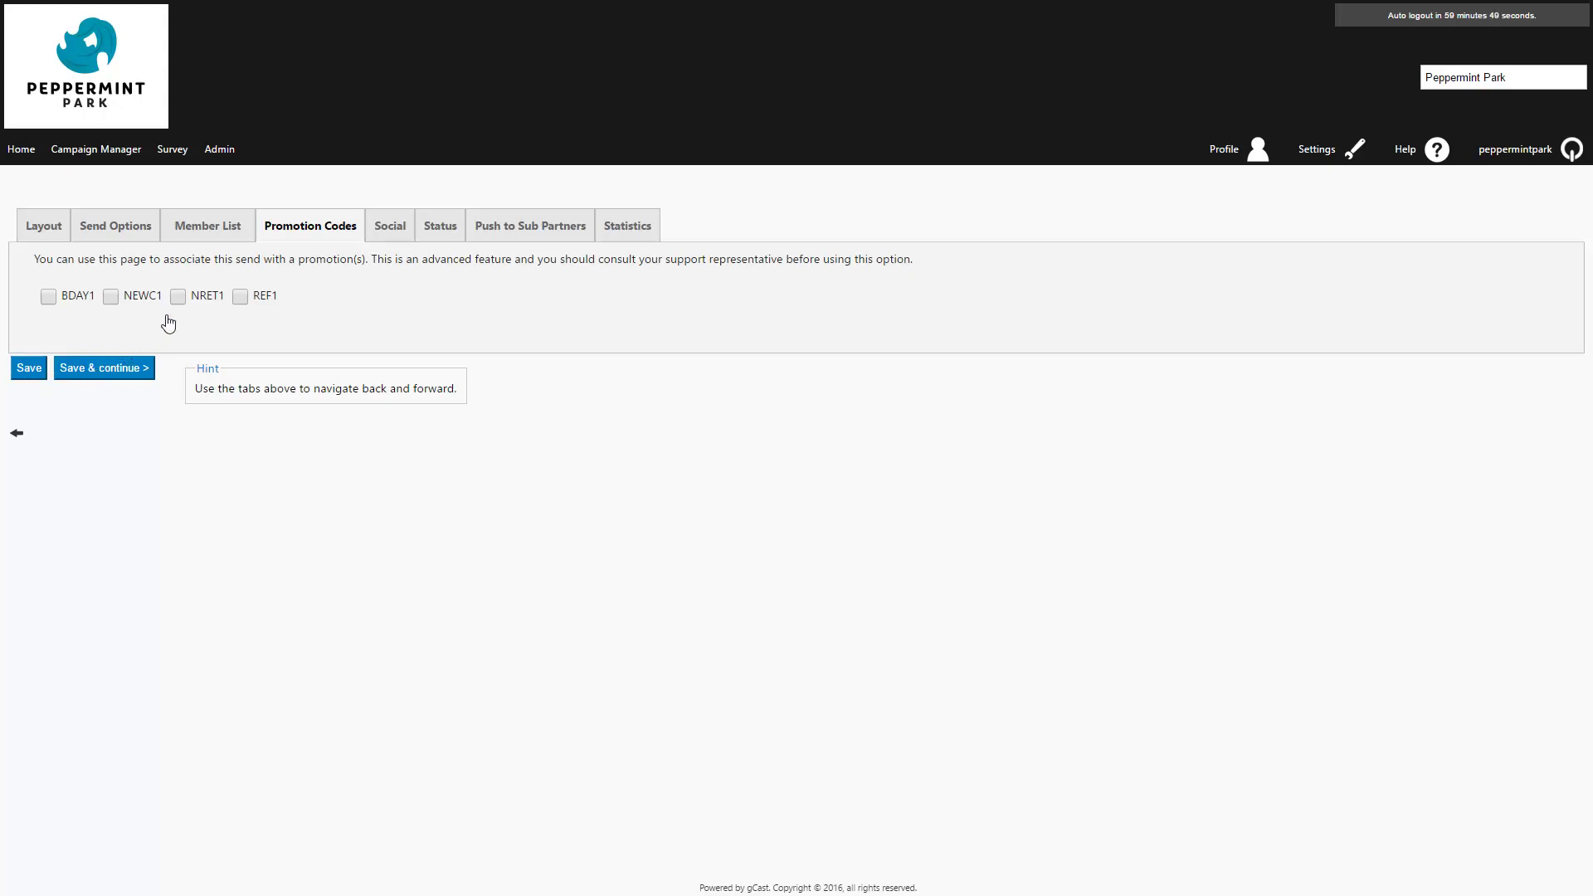
{"action": "left_click", "coordinate": [218, 155]}
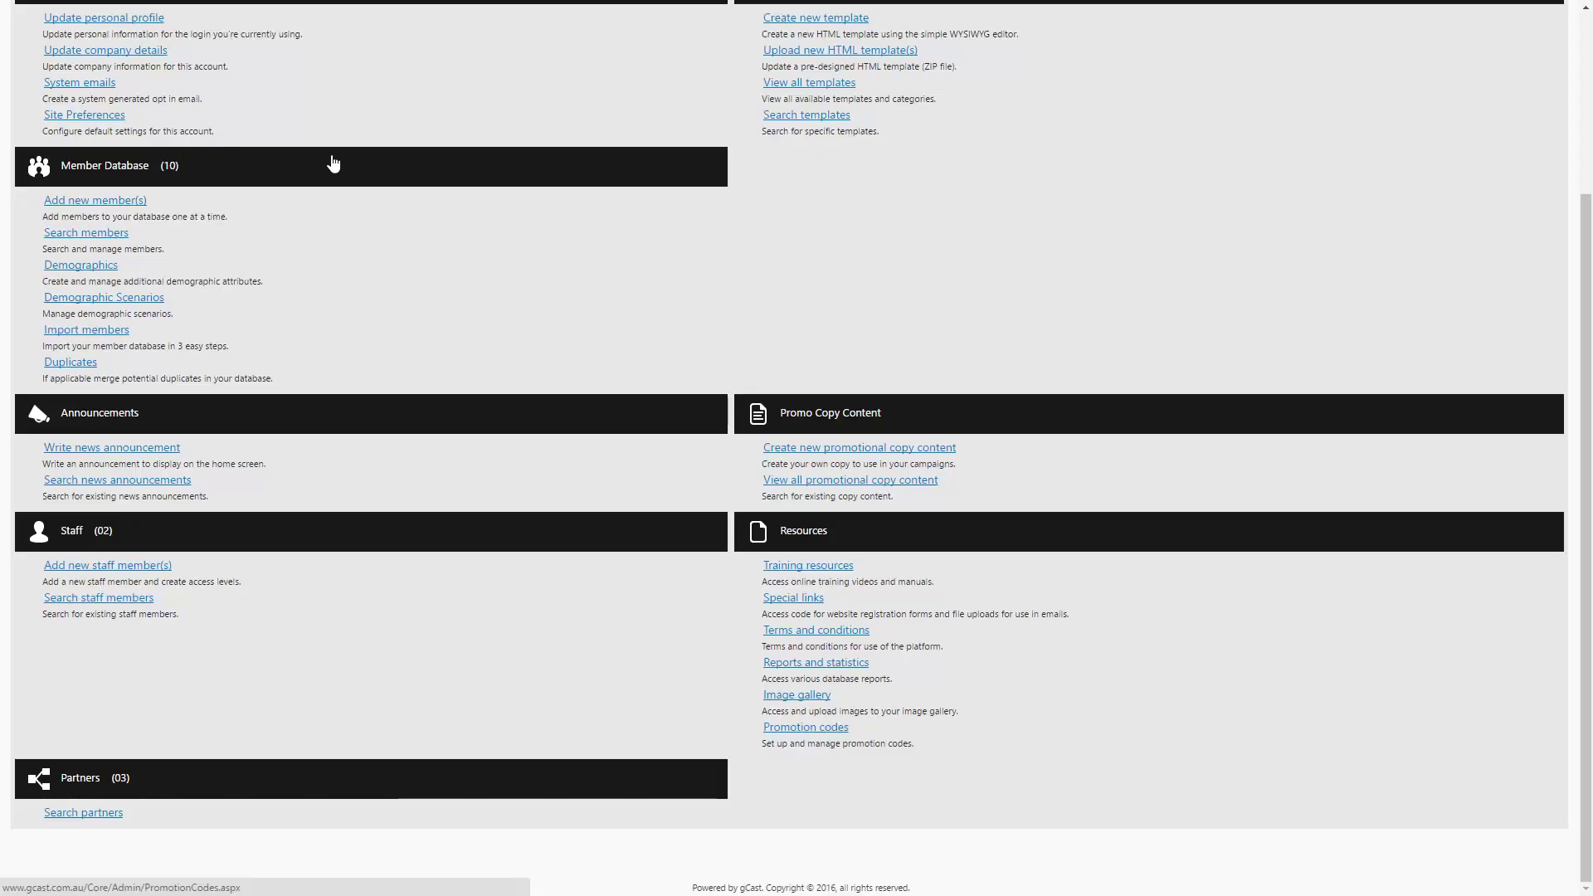
Step: Create and save promotion code SEPT10 with description '10% off services', then go Home
{"action": "left_click", "coordinate": [805, 727]}
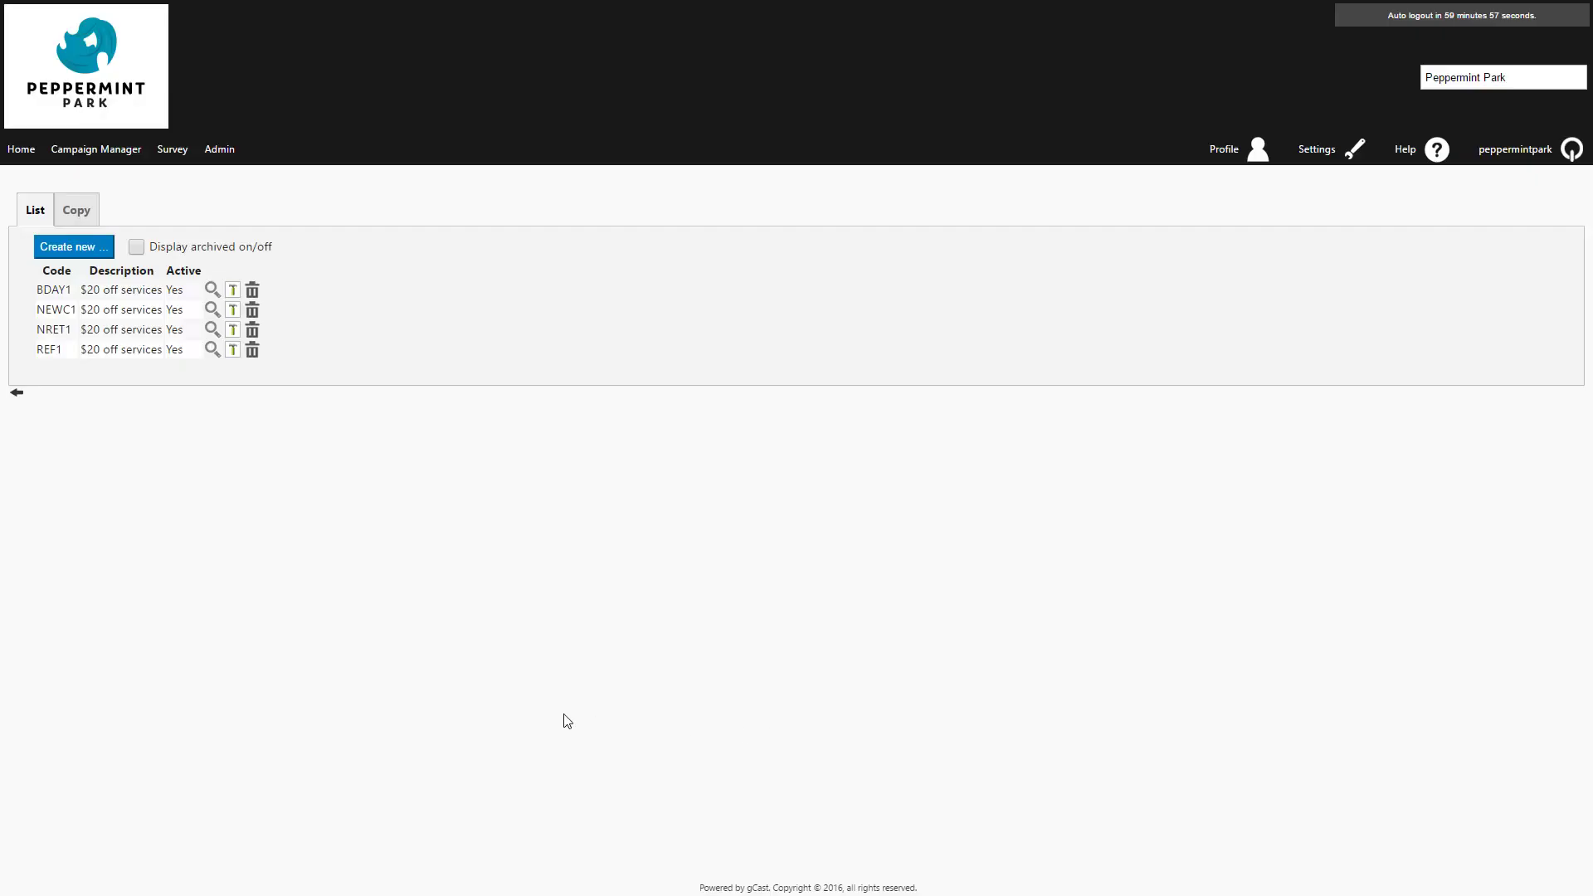
{"action": "left_click", "coordinate": [68, 249]}
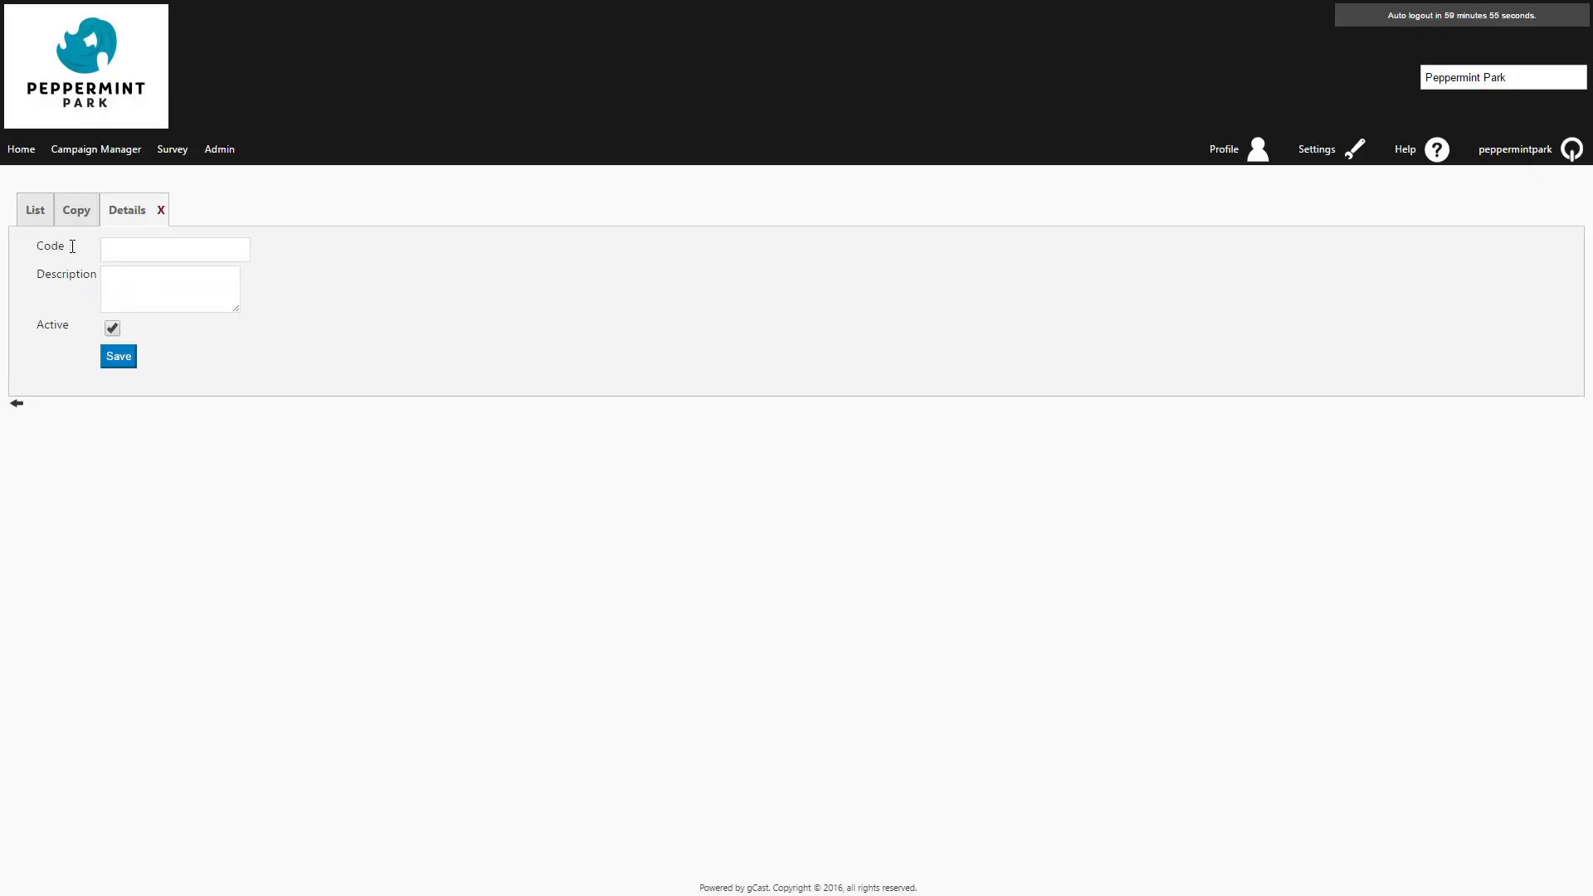
{"action": "left_click", "coordinate": [149, 250]}
{"action": "type", "text": "SEPT10"}
{"action": "left_click", "coordinate": [147, 283]}
{"action": "type", "text": "10% off "}
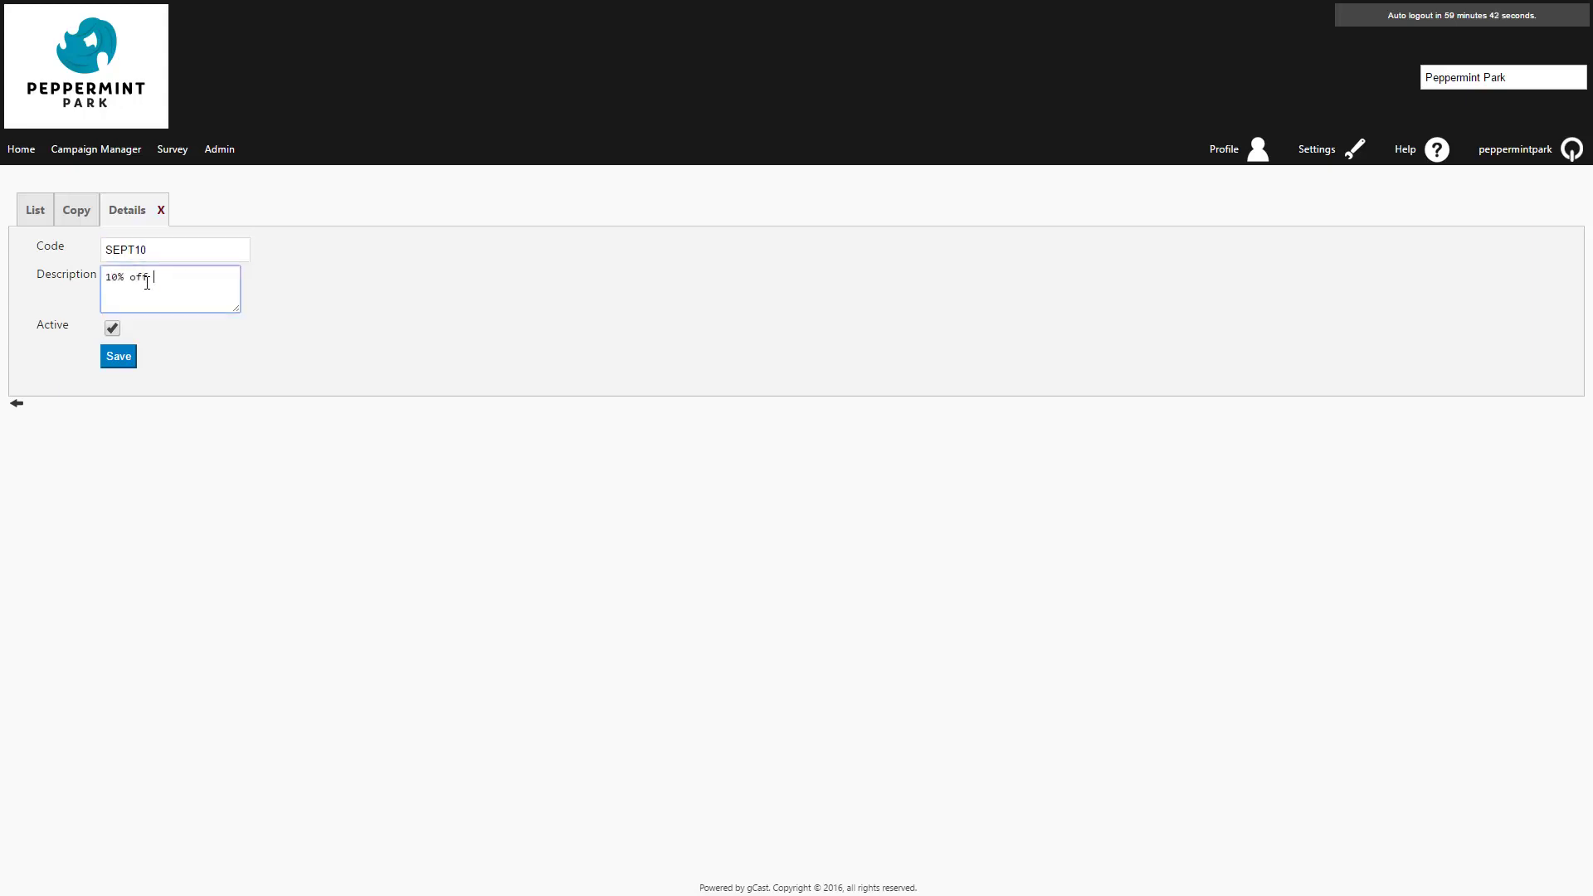
{"action": "type", "text": "services"}
{"action": "left_click", "coordinate": [118, 358]}
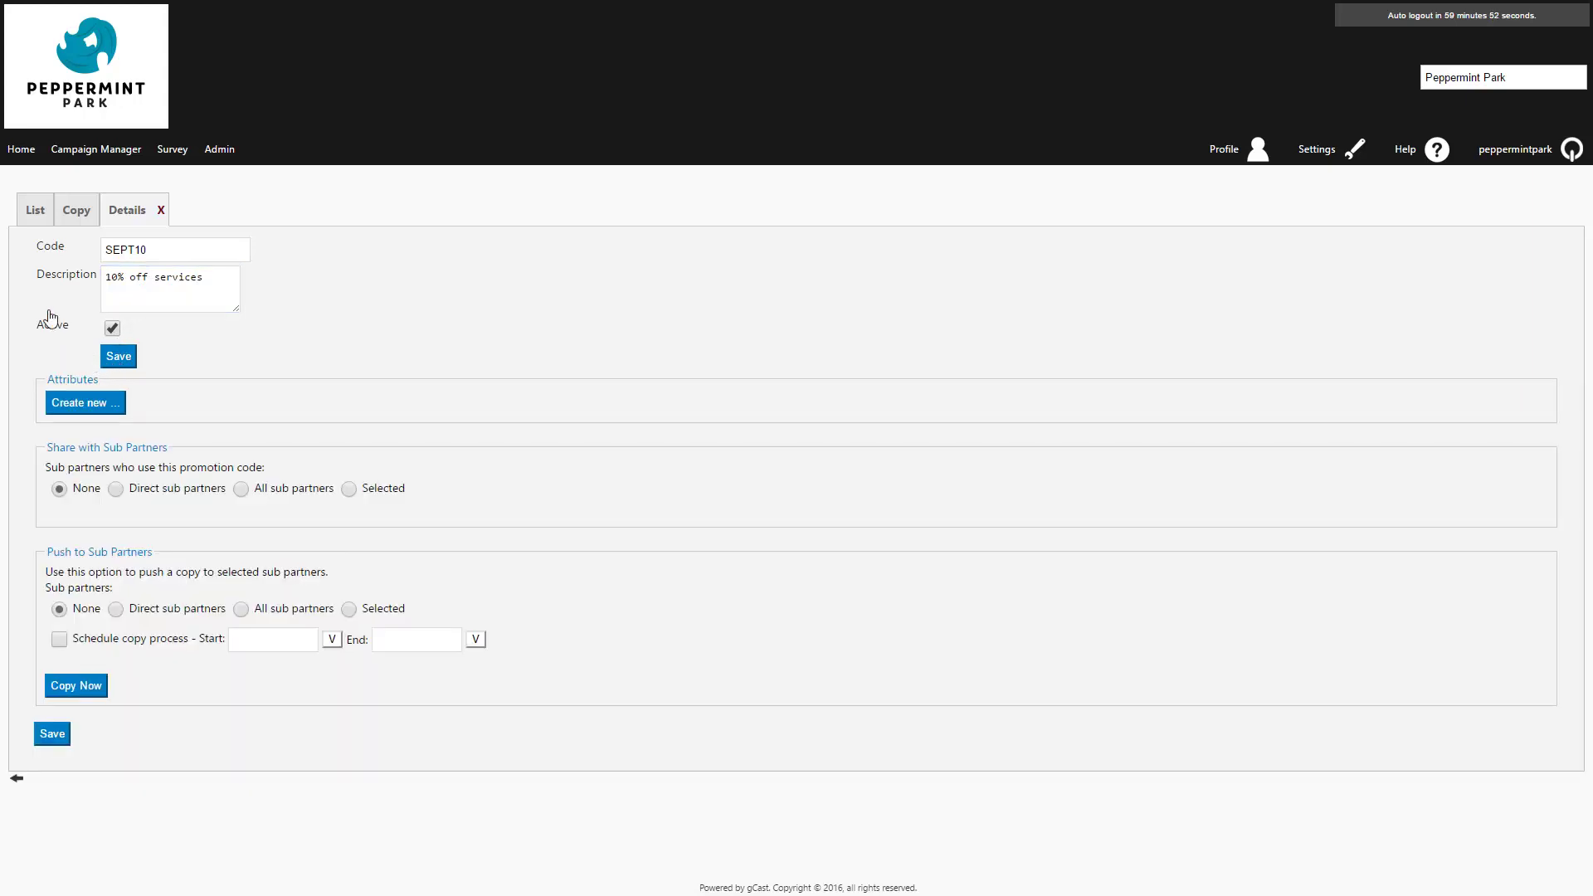
{"action": "left_click", "coordinate": [23, 152]}
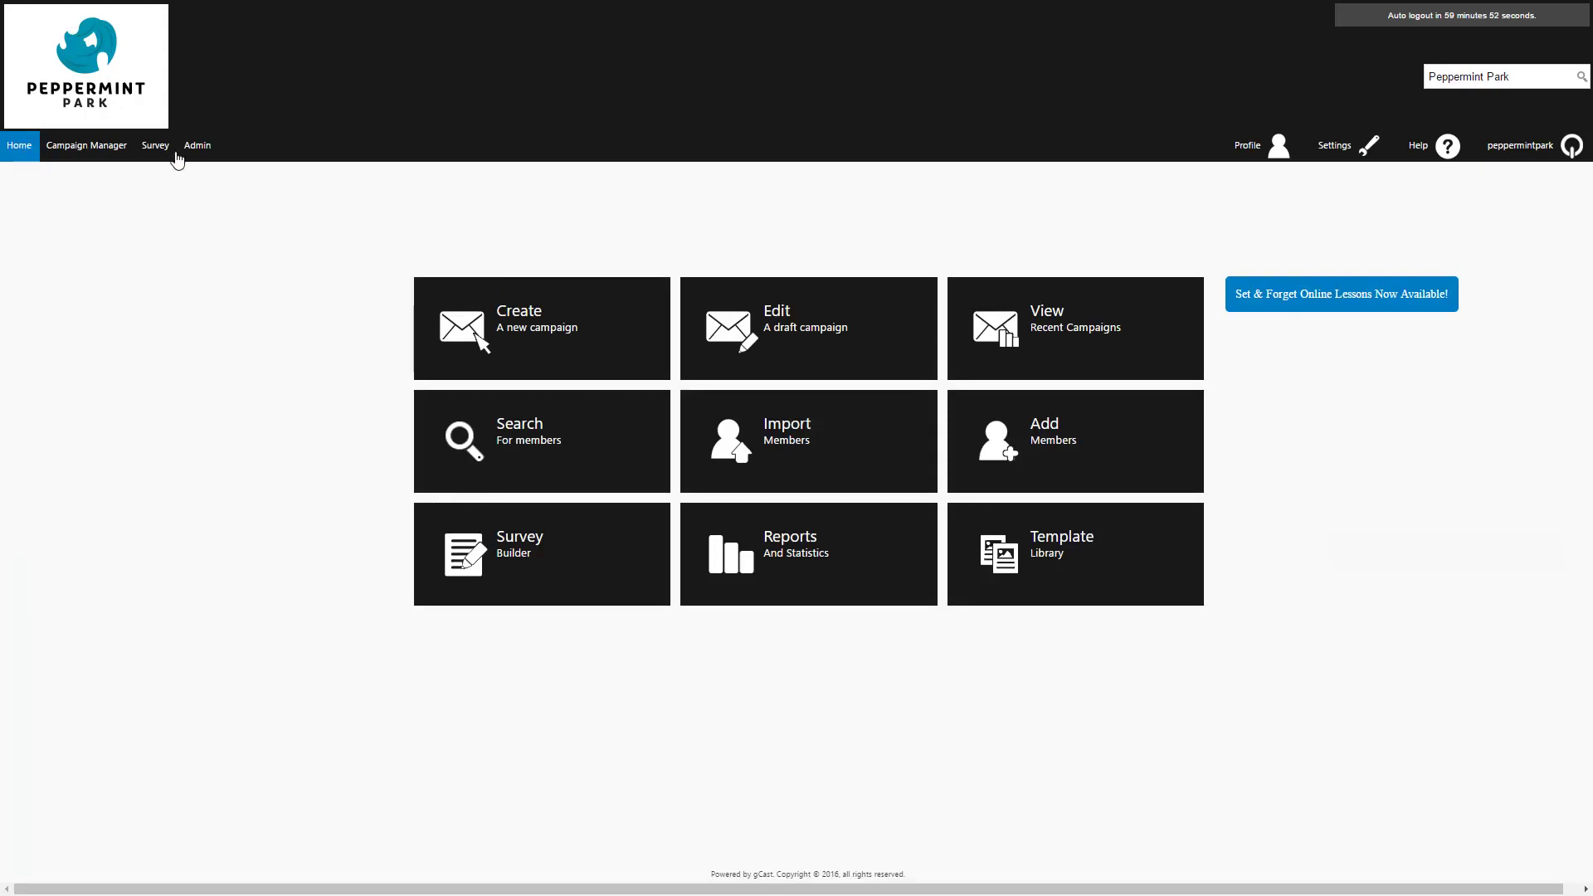
Step: Open the September Newsletter draft, tick SEPT10 under Promotion Codes and save
{"action": "left_click", "coordinate": [797, 335]}
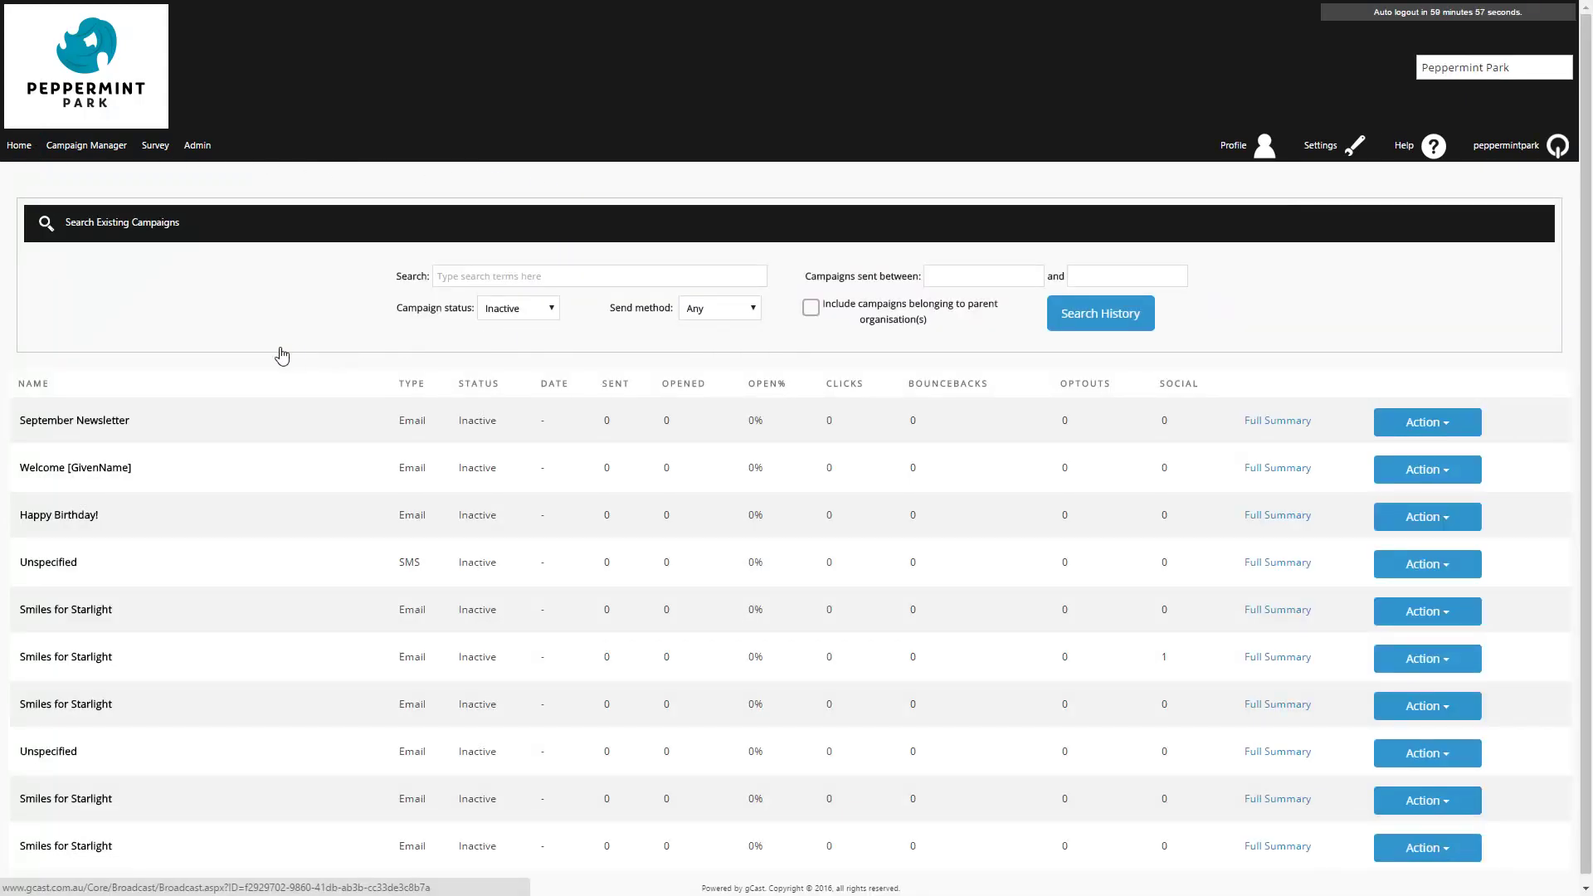
{"action": "left_click", "coordinate": [90, 418]}
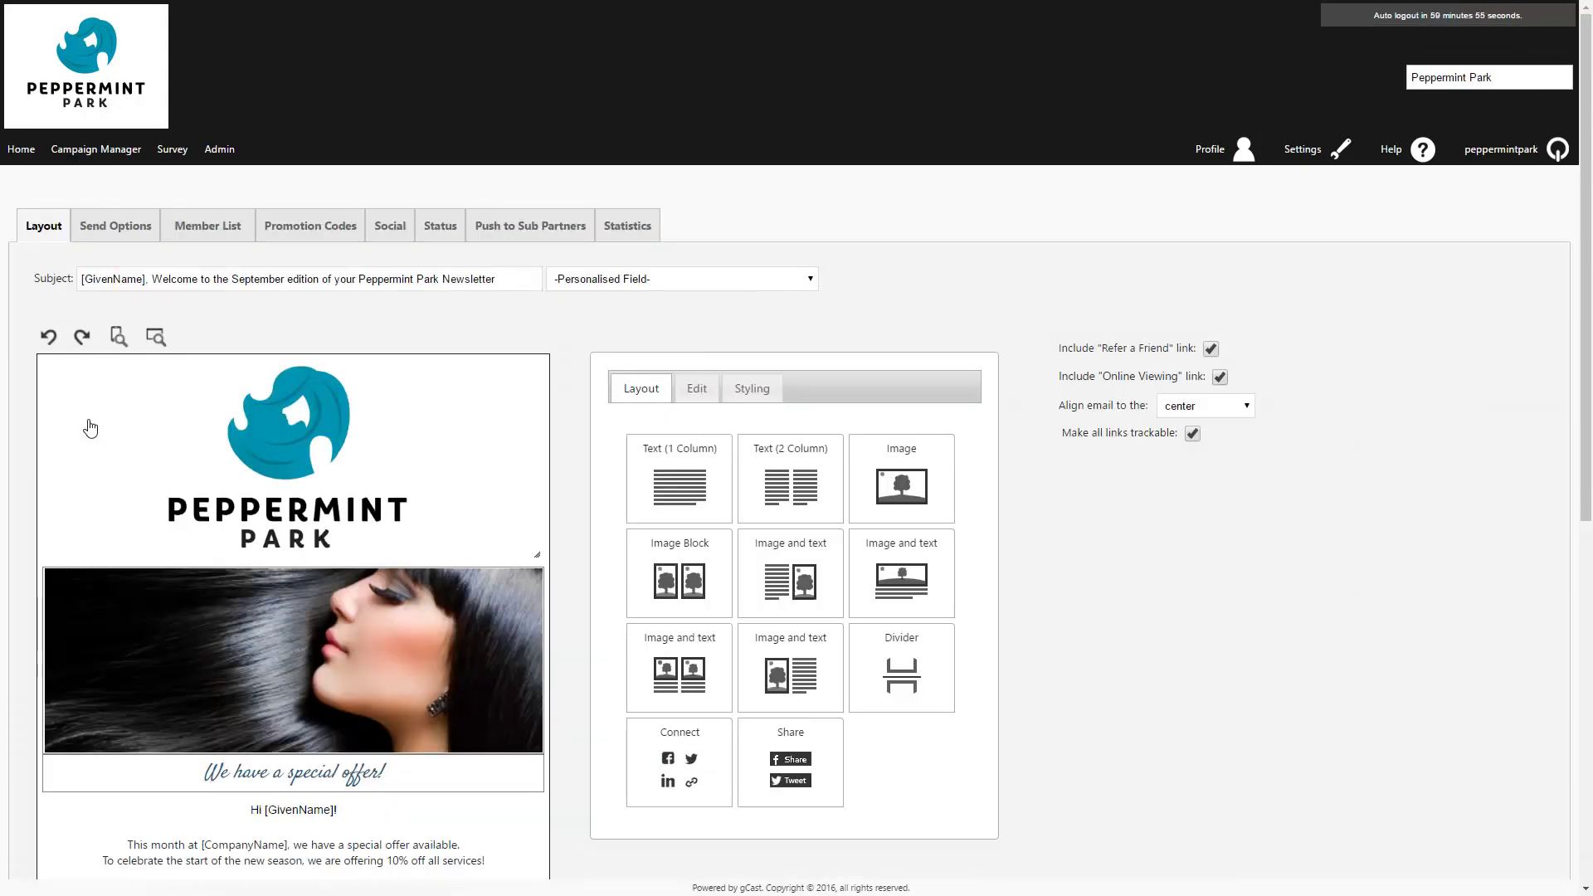
{"action": "left_click", "coordinate": [305, 228]}
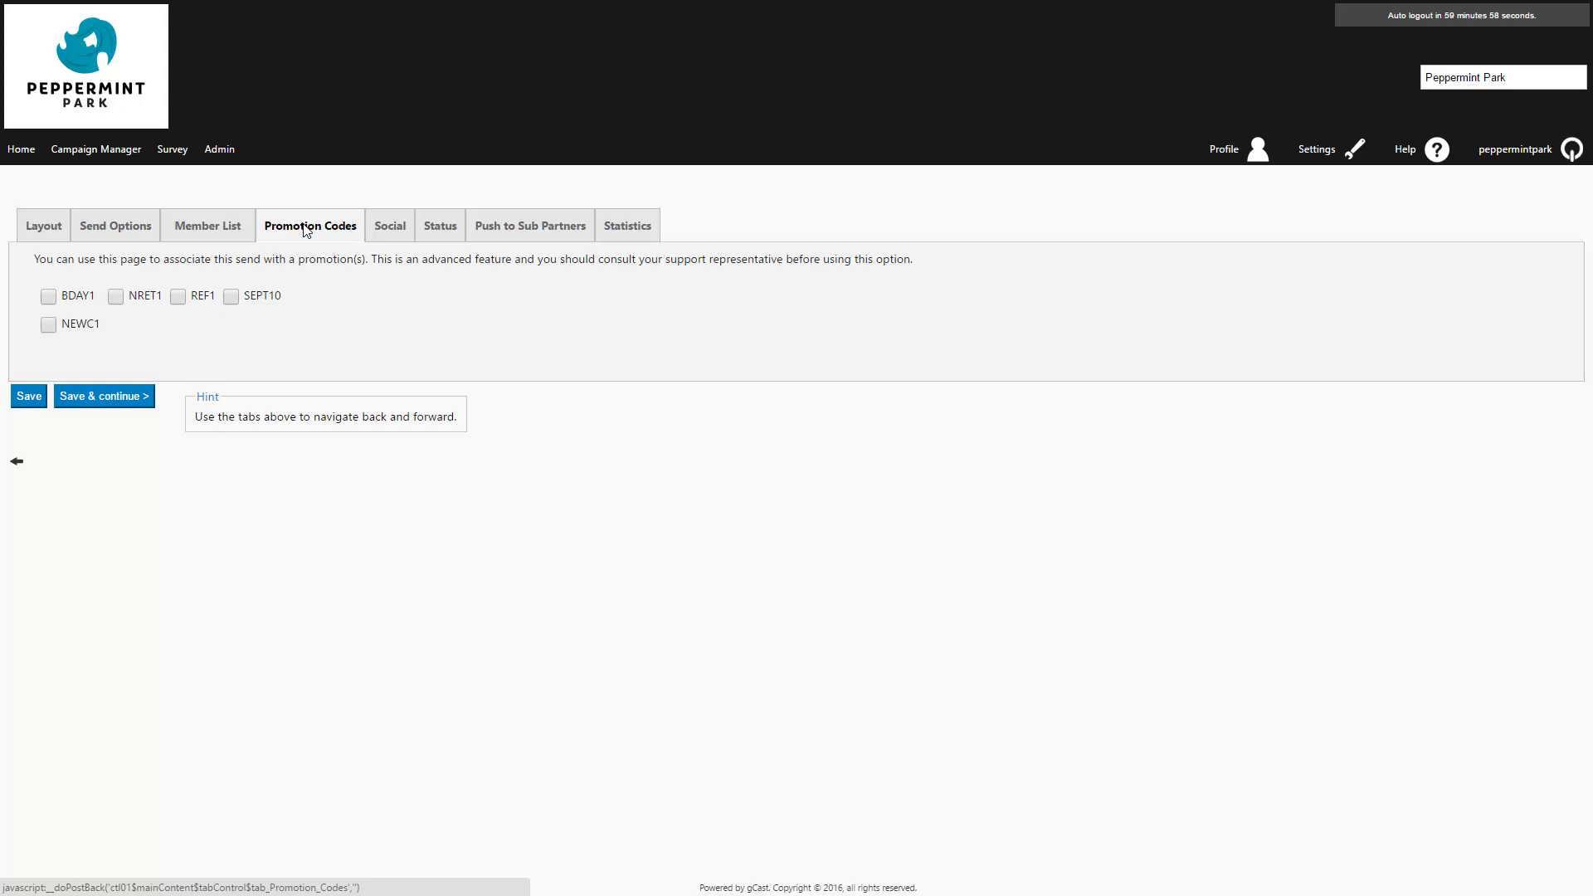
{"action": "left_click", "coordinate": [232, 297]}
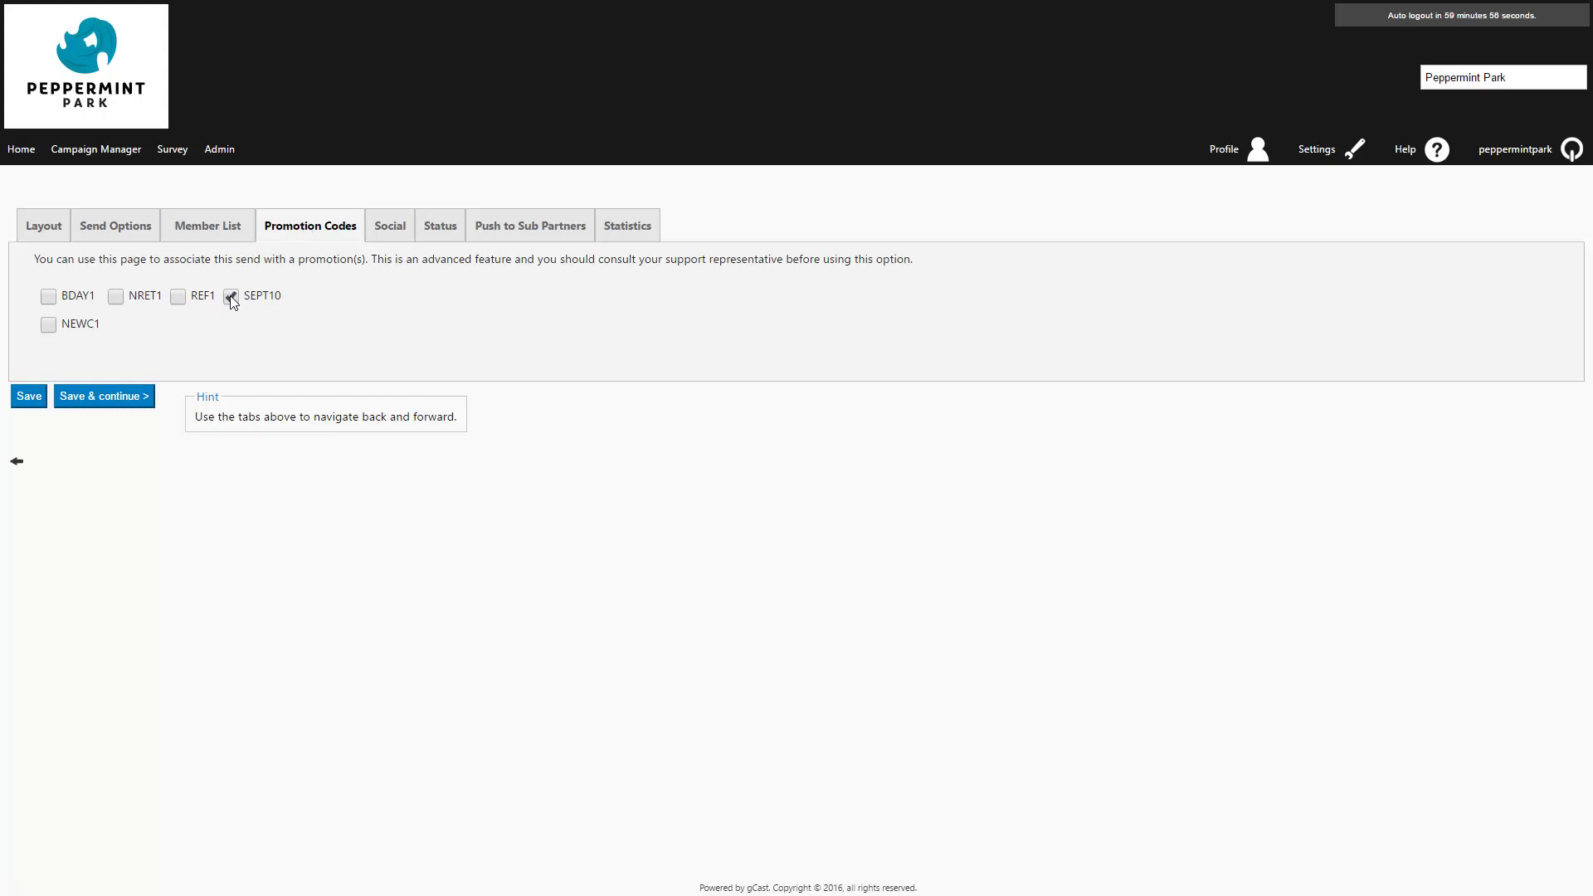
{"action": "left_click", "coordinate": [110, 399]}
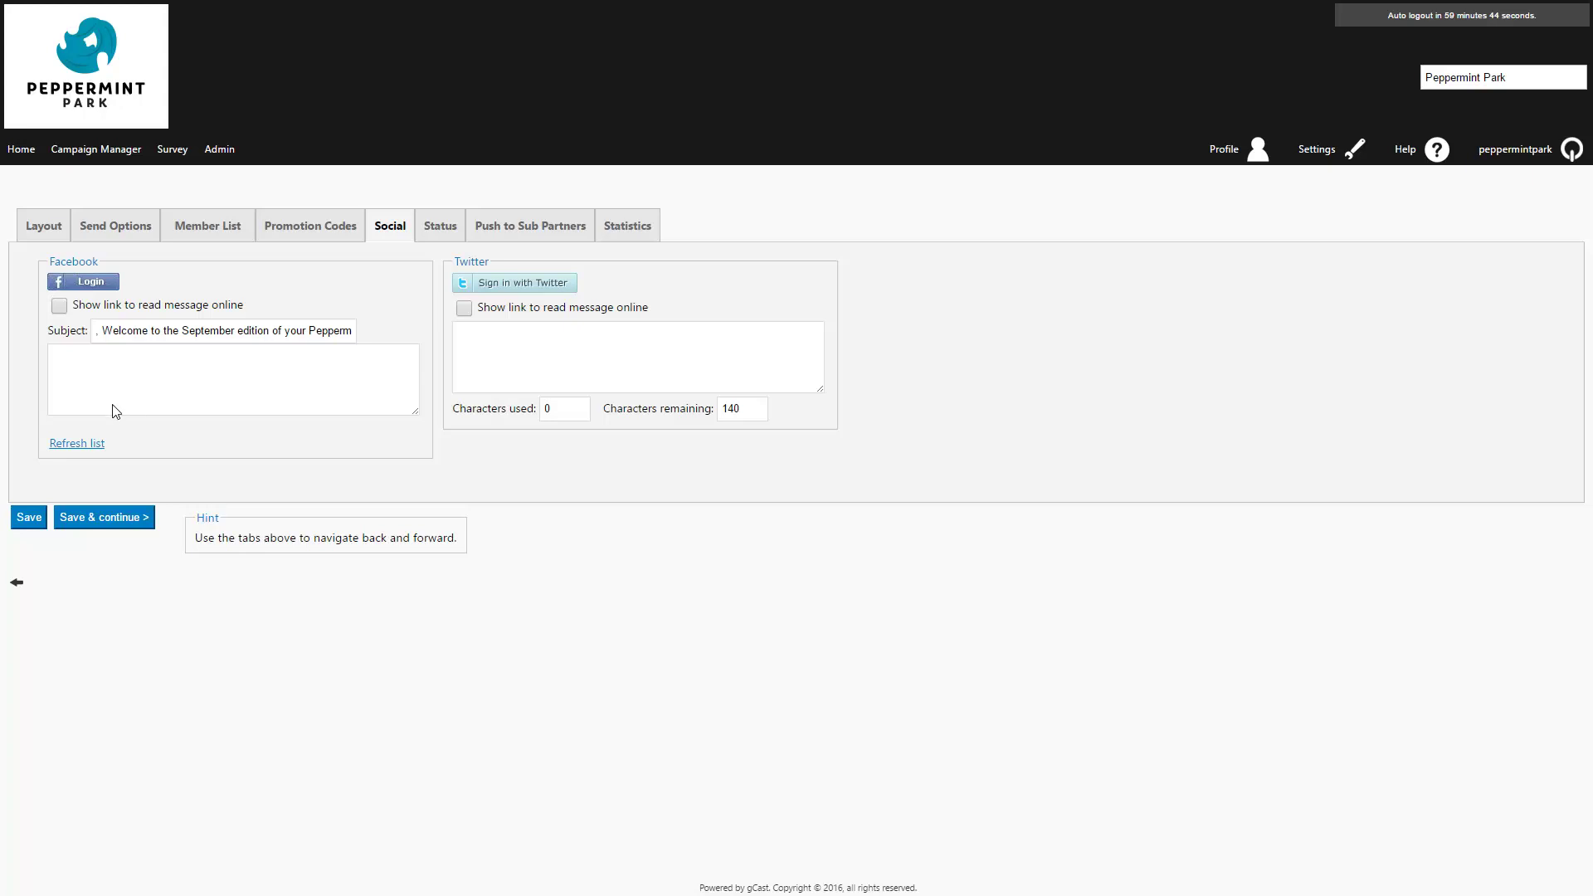
Step: Go to the testing step, choose one staff member as recipient, and send the test
{"action": "left_click", "coordinate": [120, 517]}
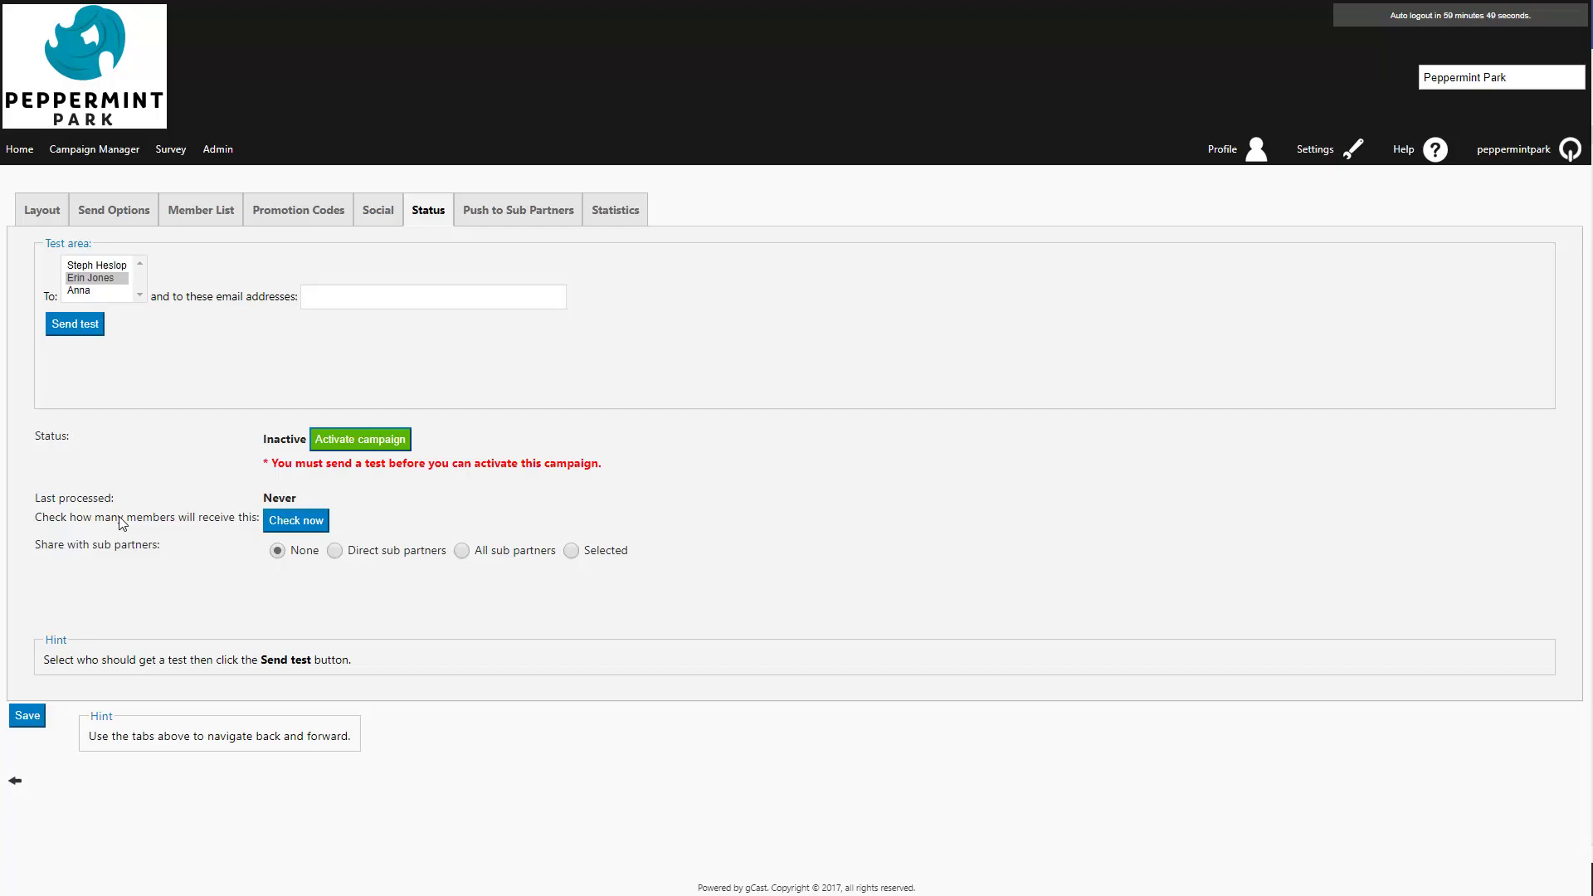
{"action": "left_click", "coordinate": [114, 282]}
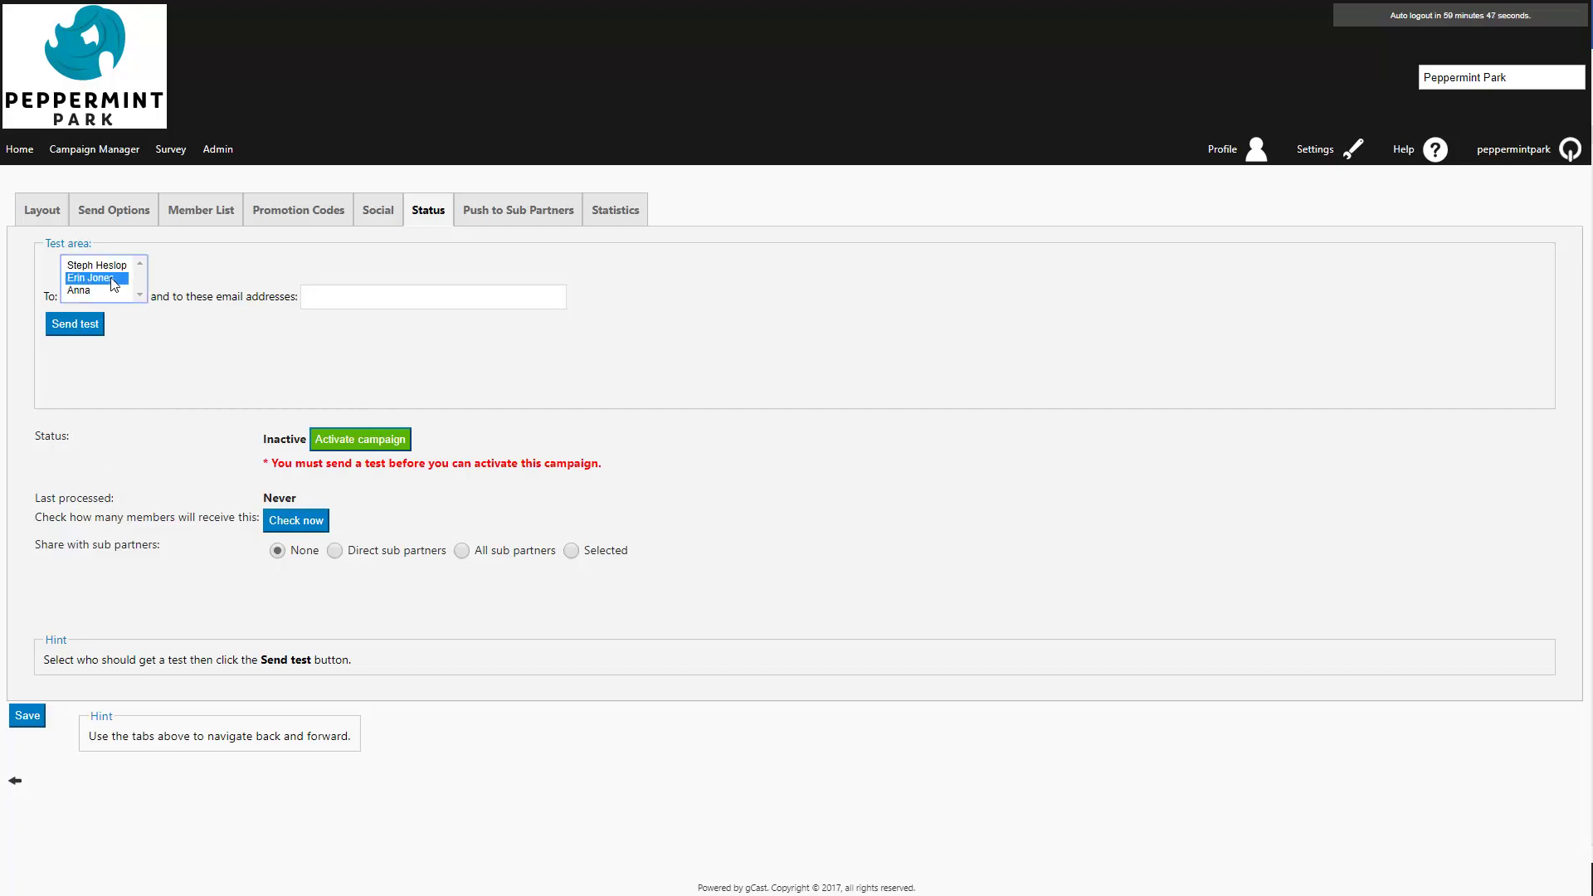
{"action": "left_click", "coordinate": [81, 328]}
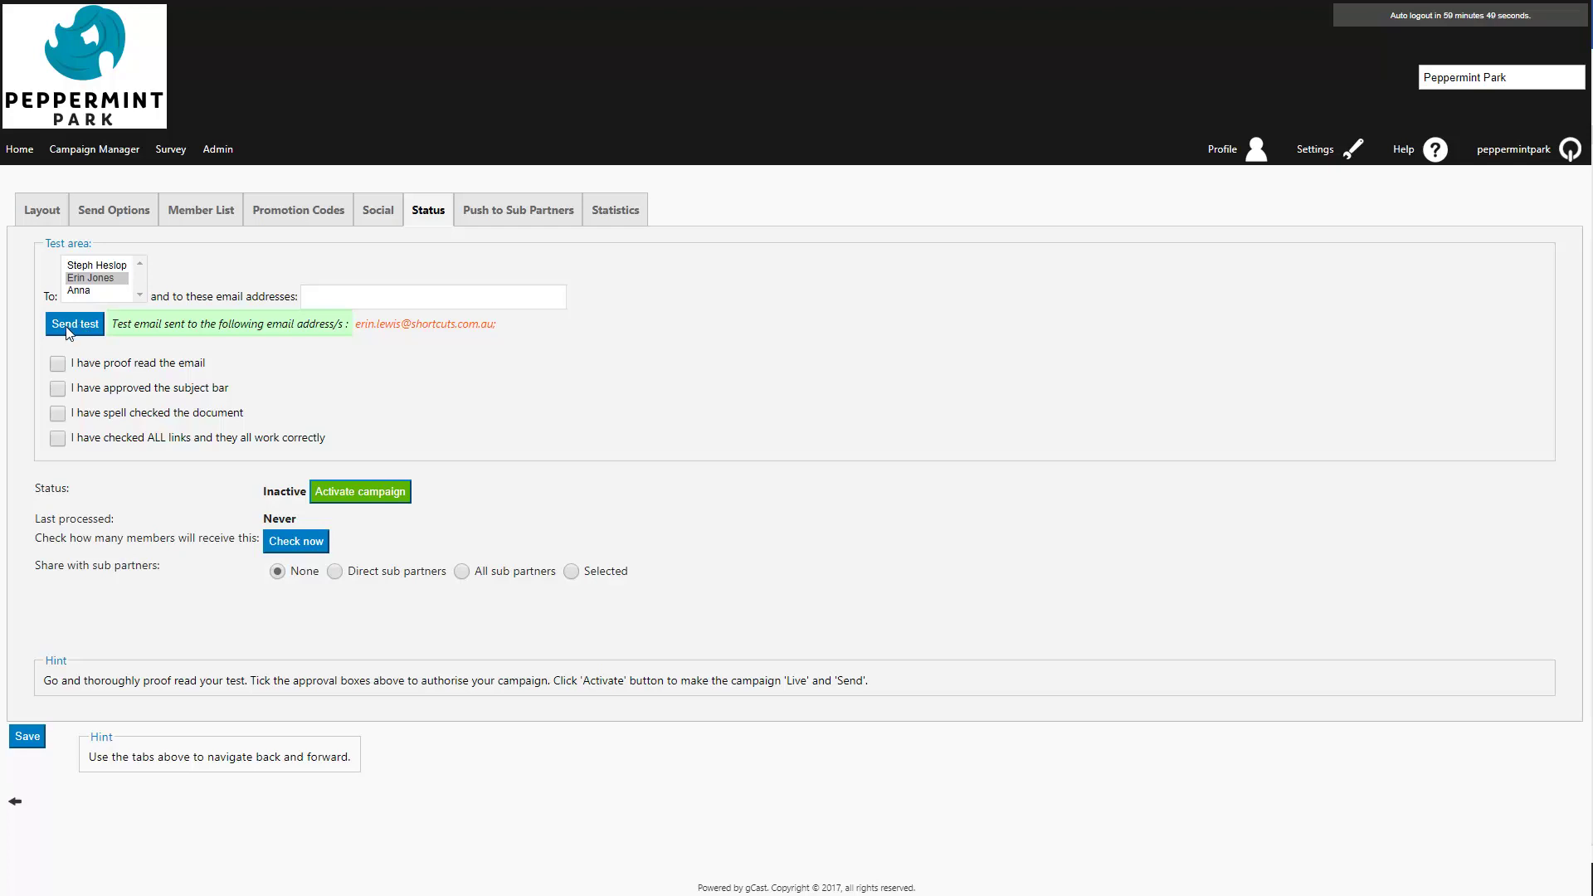
Step: Tick the proofread, subject, spell-check and links approvals, then check the recipient count (4)
{"action": "left_click", "coordinate": [57, 363]}
{"action": "left_click", "coordinate": [57, 388]}
{"action": "left_click", "coordinate": [57, 413]}
{"action": "left_click", "coordinate": [58, 438]}
{"action": "left_click", "coordinate": [296, 547]}
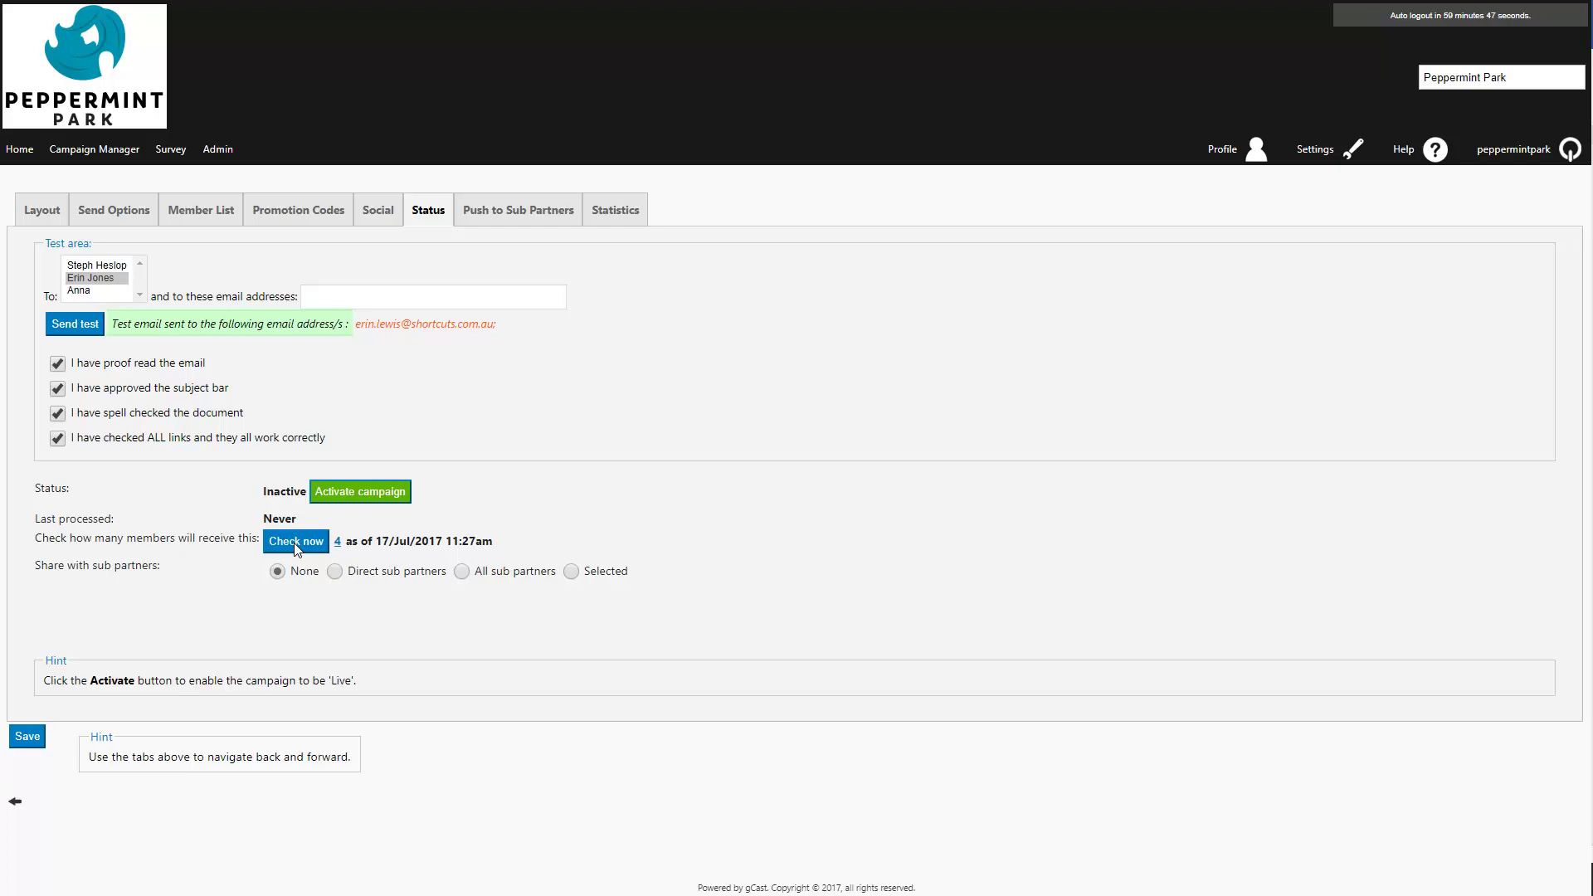
Step: Activate the September Newsletter campaign and confirm the activation dialogs
{"action": "left_click", "coordinate": [367, 493]}
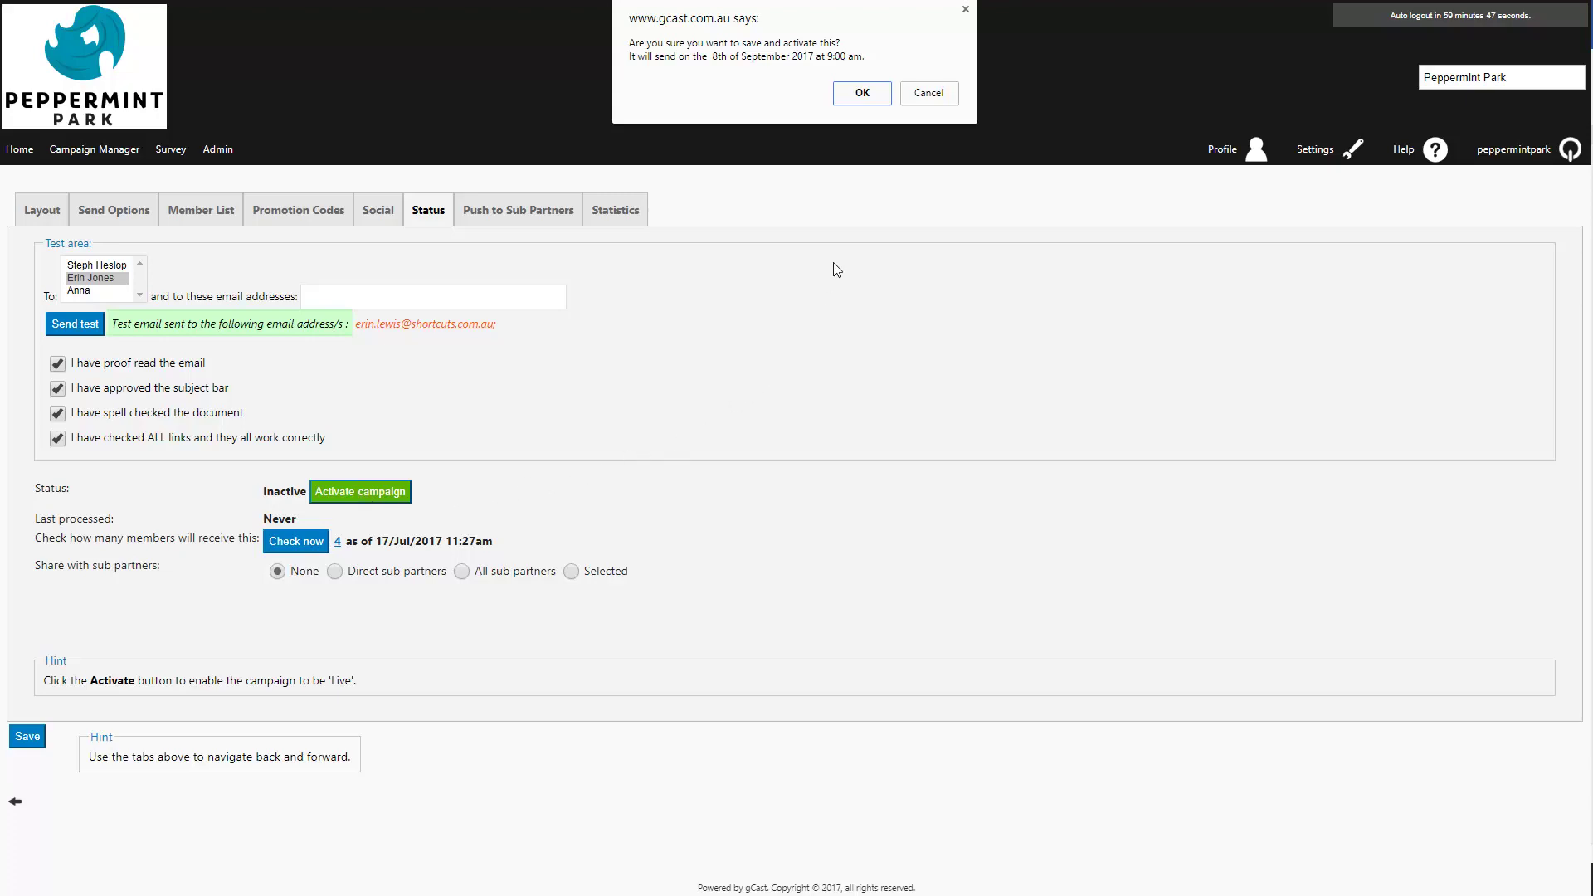
{"action": "left_click", "coordinate": [863, 93]}
{"action": "left_click", "coordinate": [932, 96]}
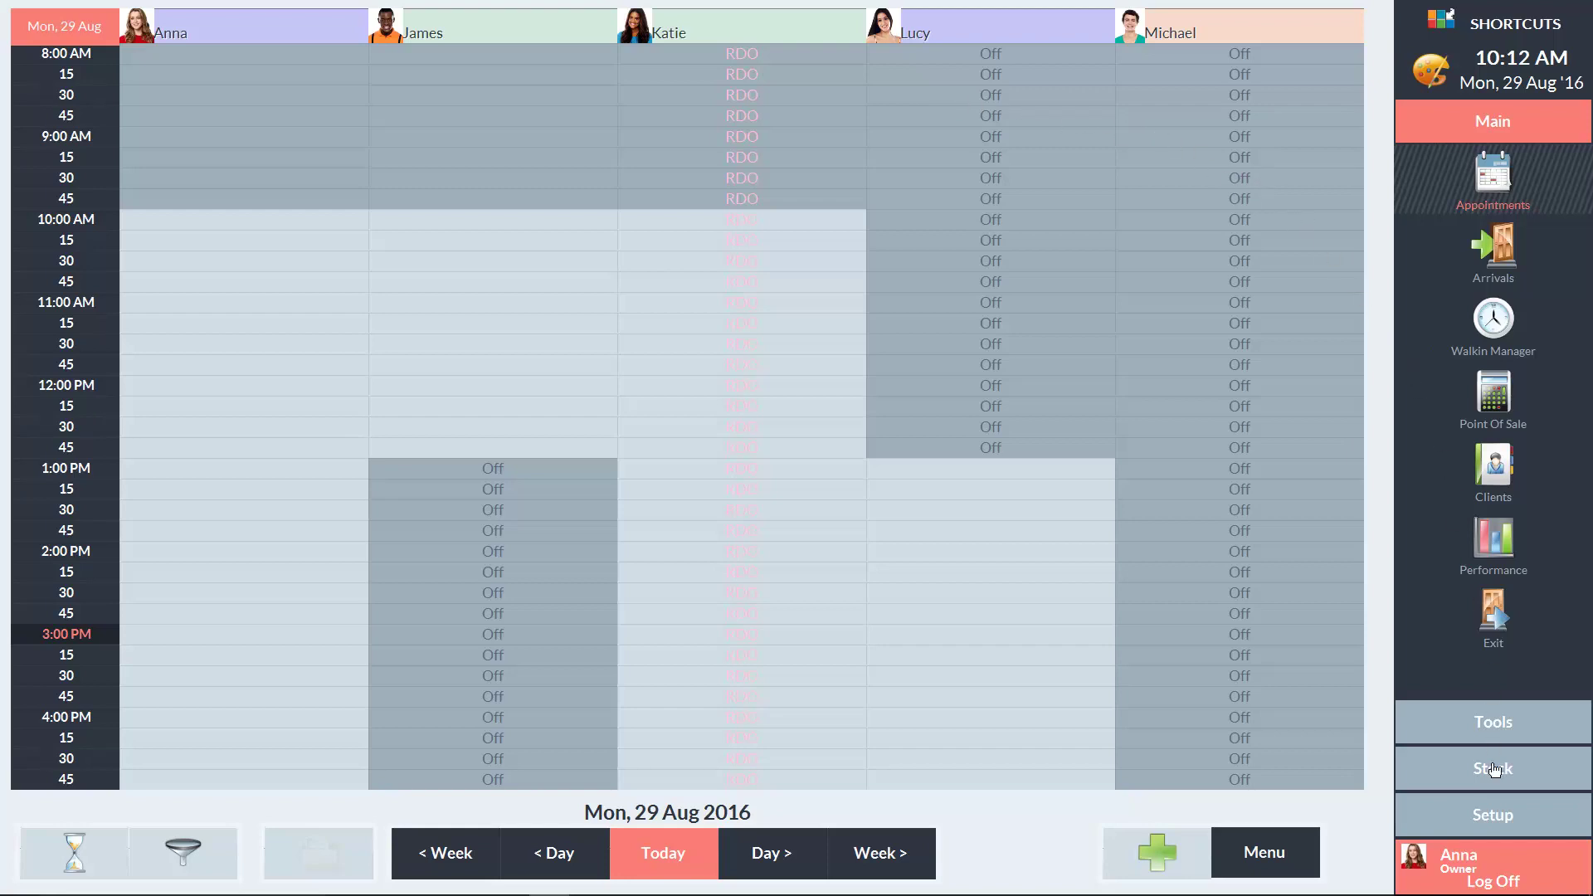
Step: Go to Setup > Configuration to reach the Point Of Sale Setup page
{"action": "left_click", "coordinate": [1493, 817]}
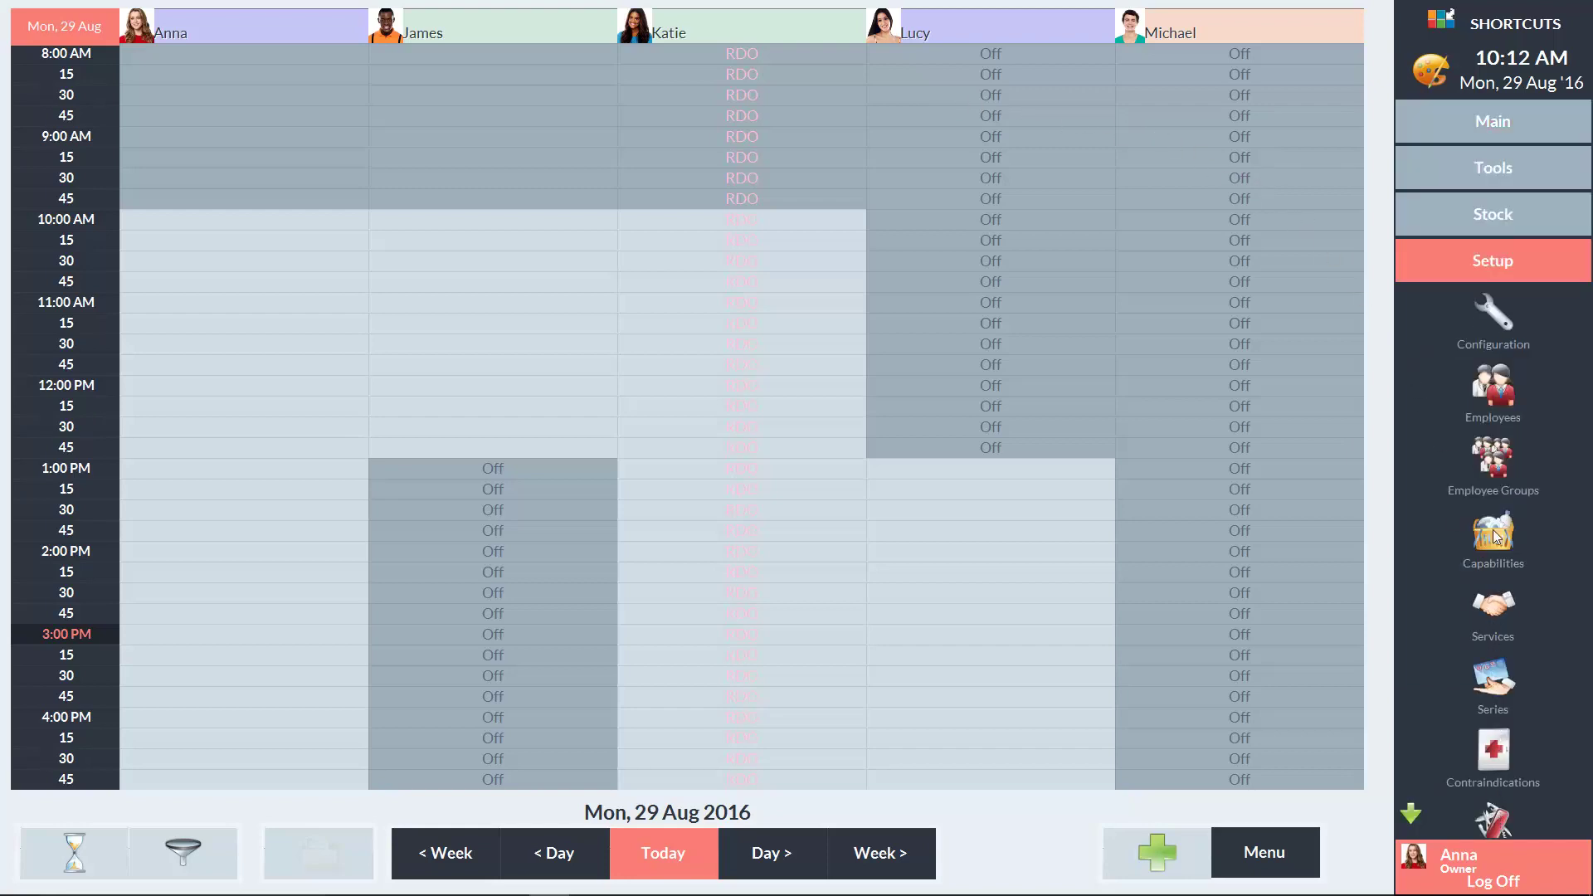
{"action": "left_click", "coordinate": [1494, 315]}
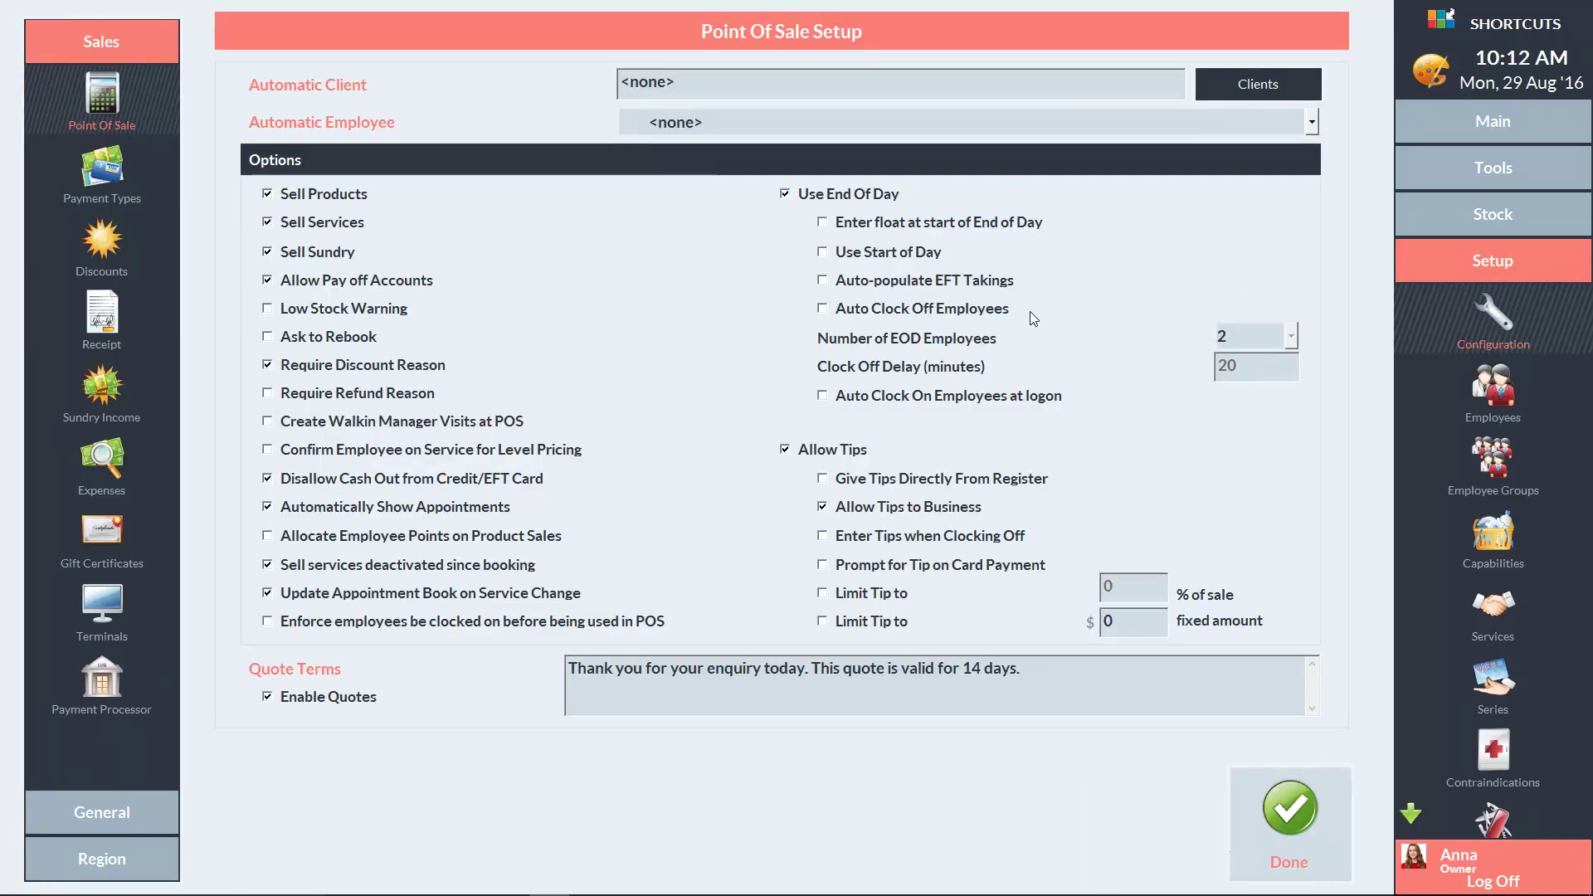
Step: Add a new discount reason named '10% off Services'
{"action": "left_click", "coordinate": [102, 242]}
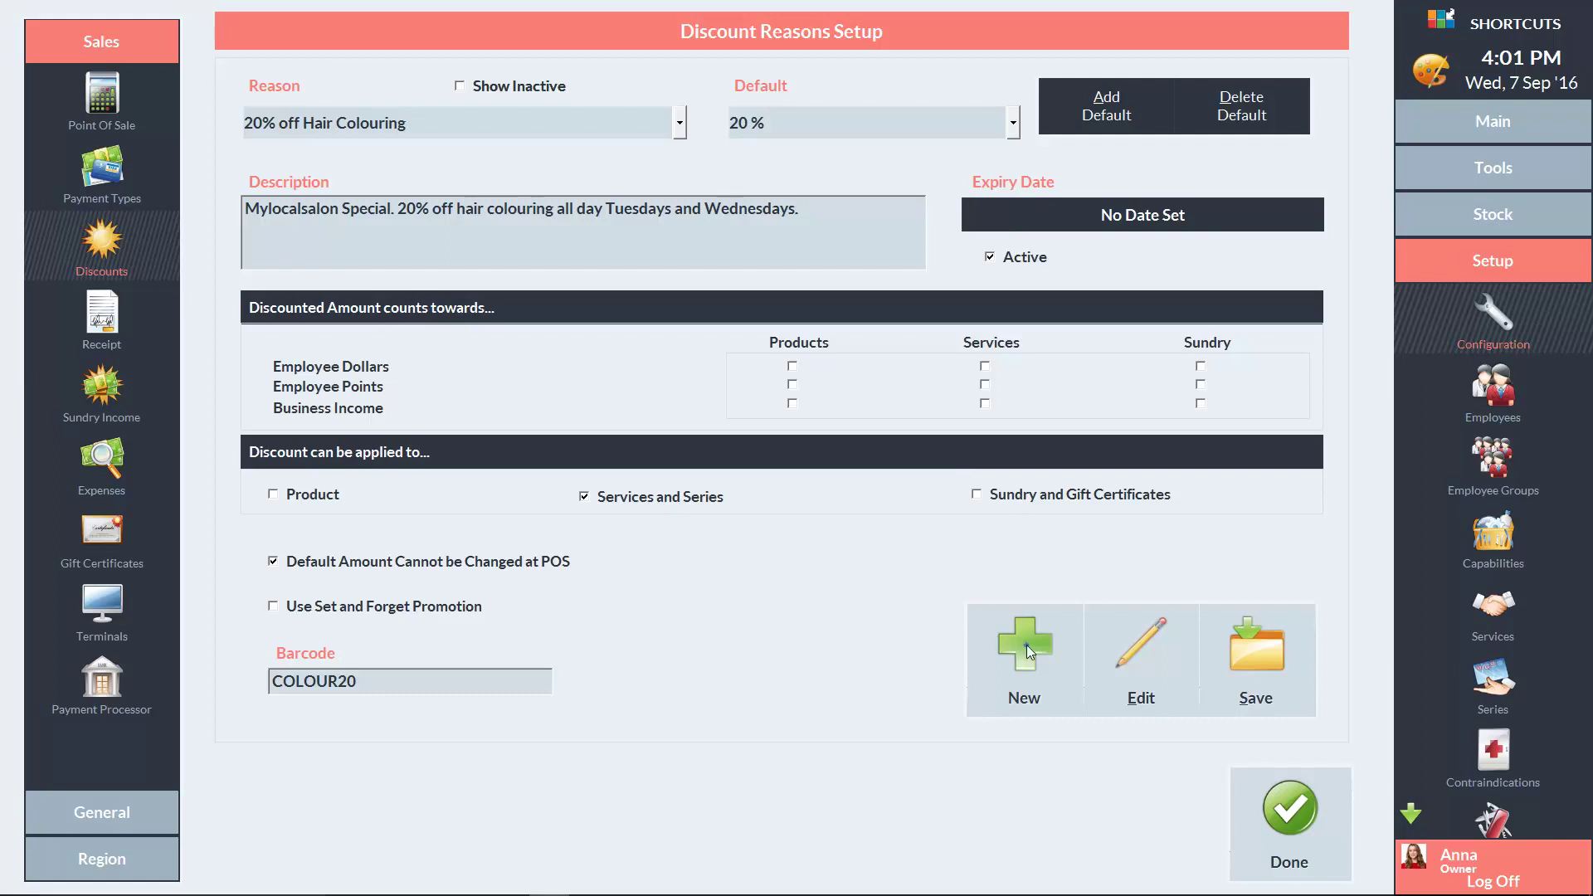
{"action": "left_click", "coordinate": [1026, 645]}
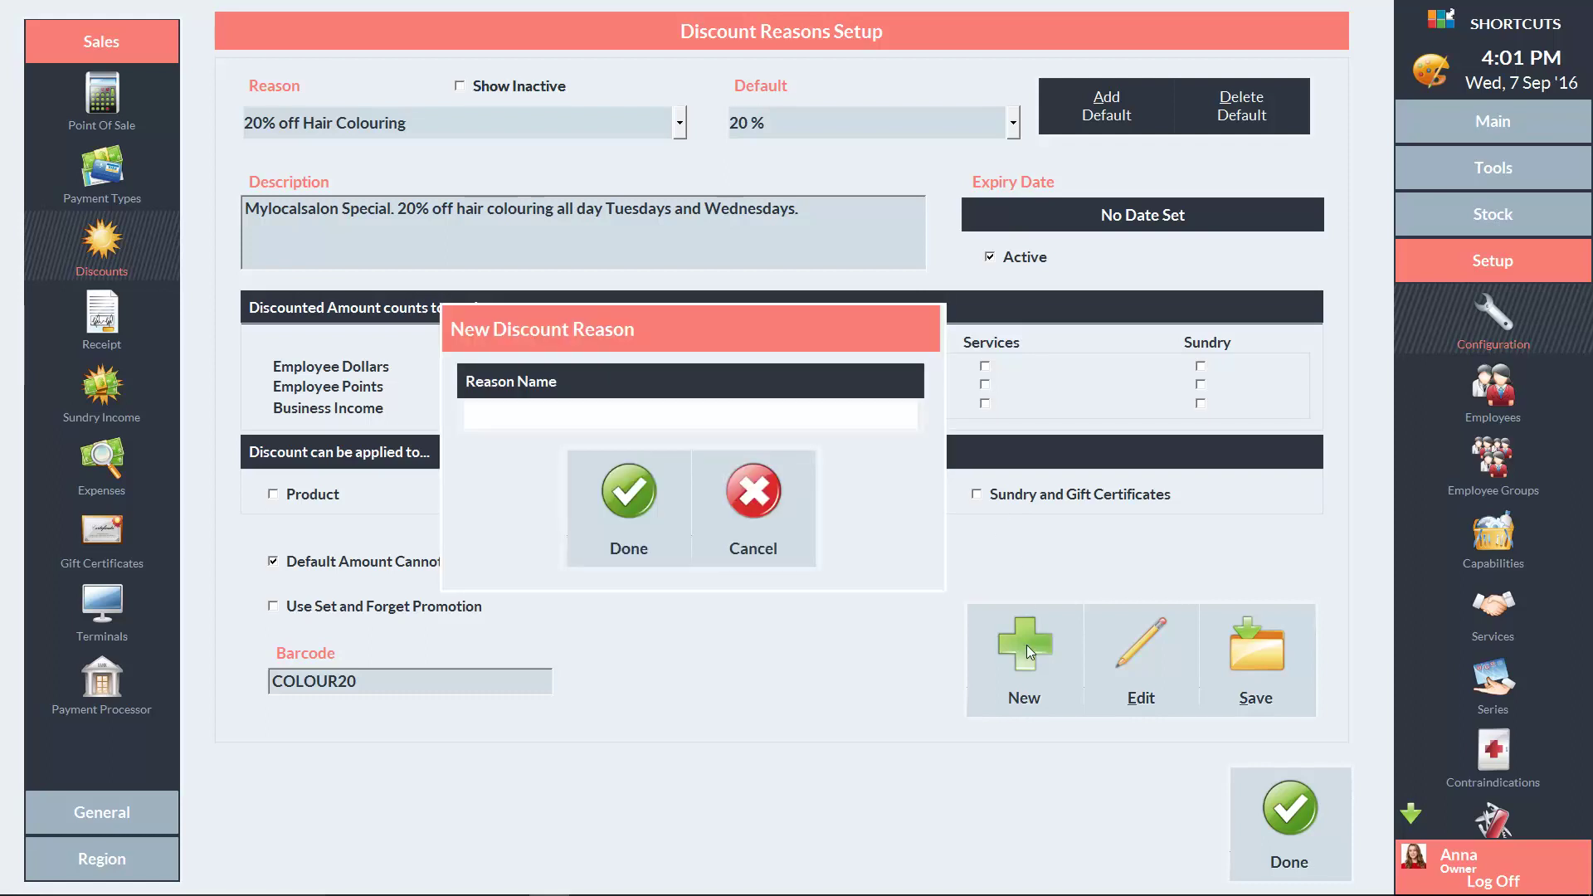
{"action": "type", "text": "10% off Services"}
{"action": "left_click", "coordinate": [624, 495]}
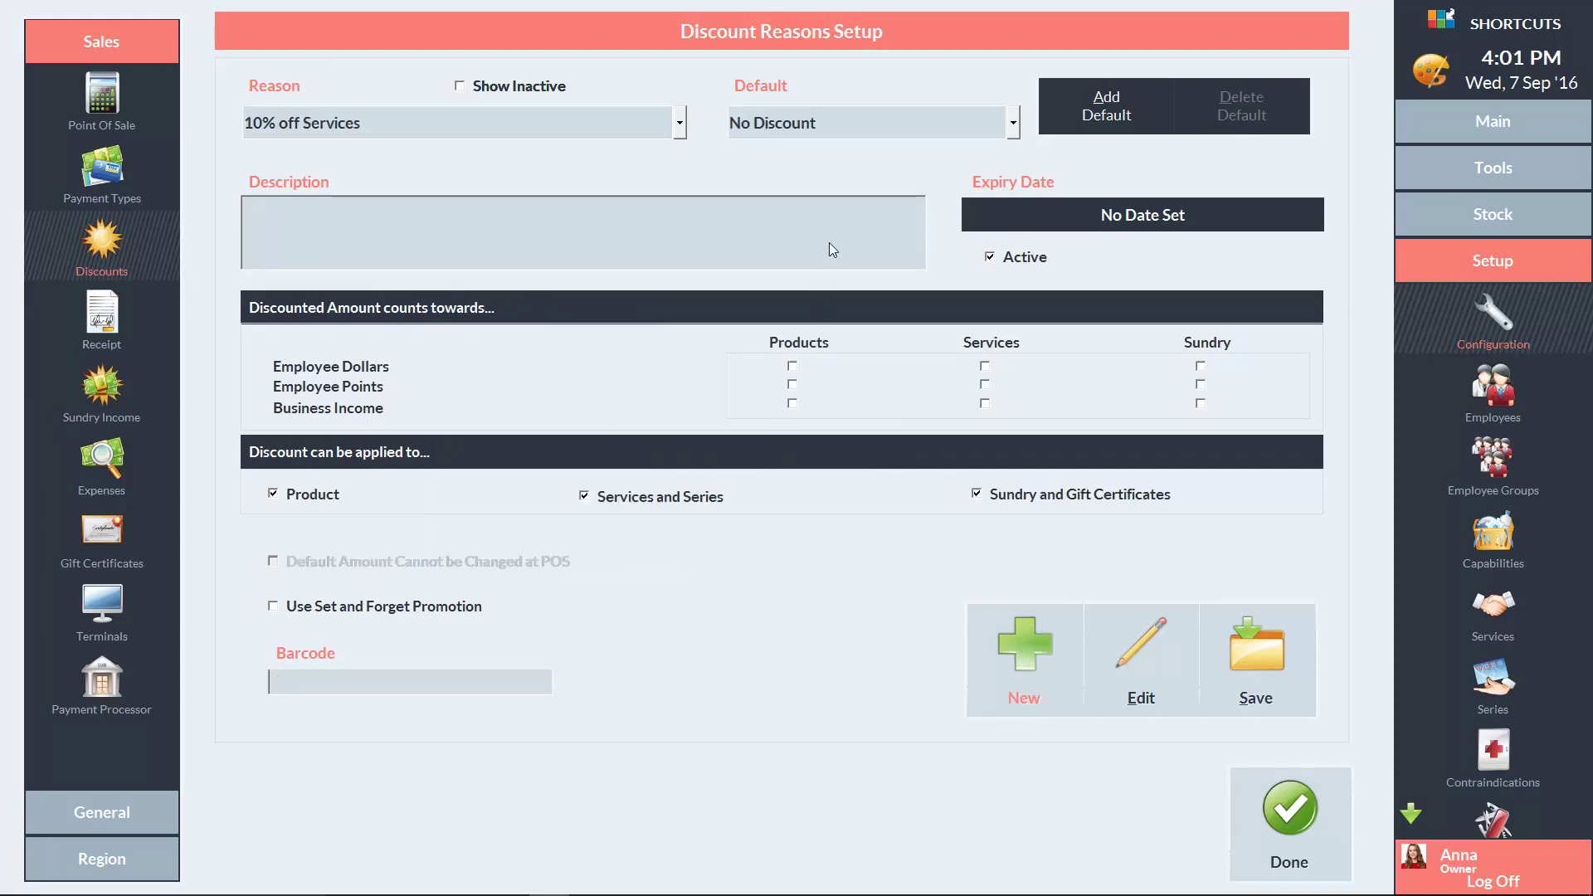
Step: Set its default amount to 10 % and exclude products and sundry/gift certificates
{"action": "left_click", "coordinate": [836, 123]}
{"action": "left_click", "coordinate": [774, 252]}
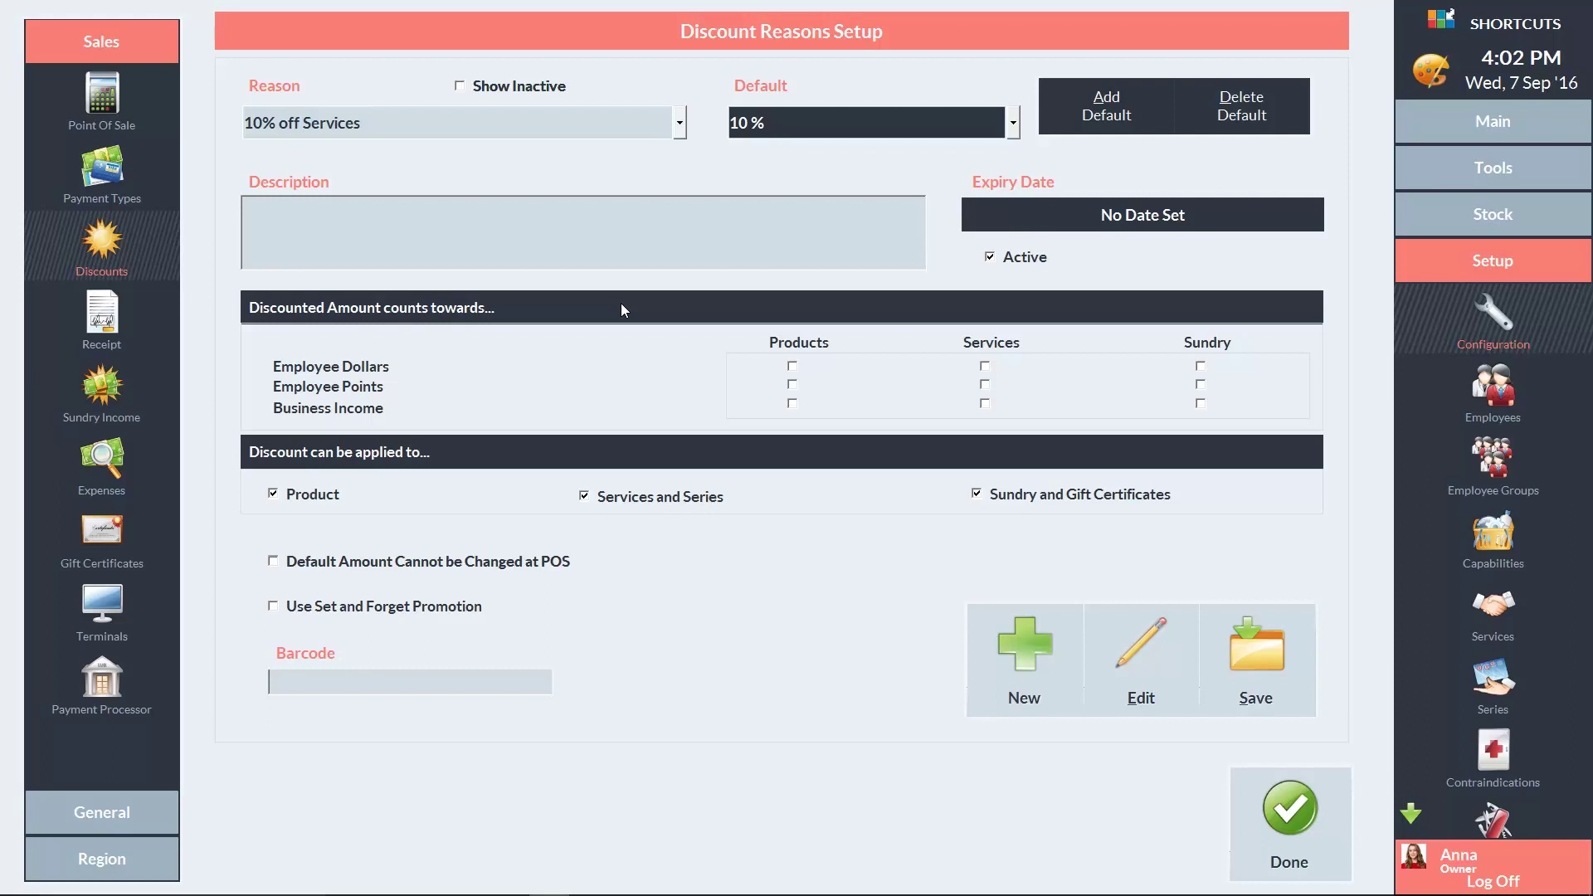
{"action": "left_click", "coordinate": [273, 494]}
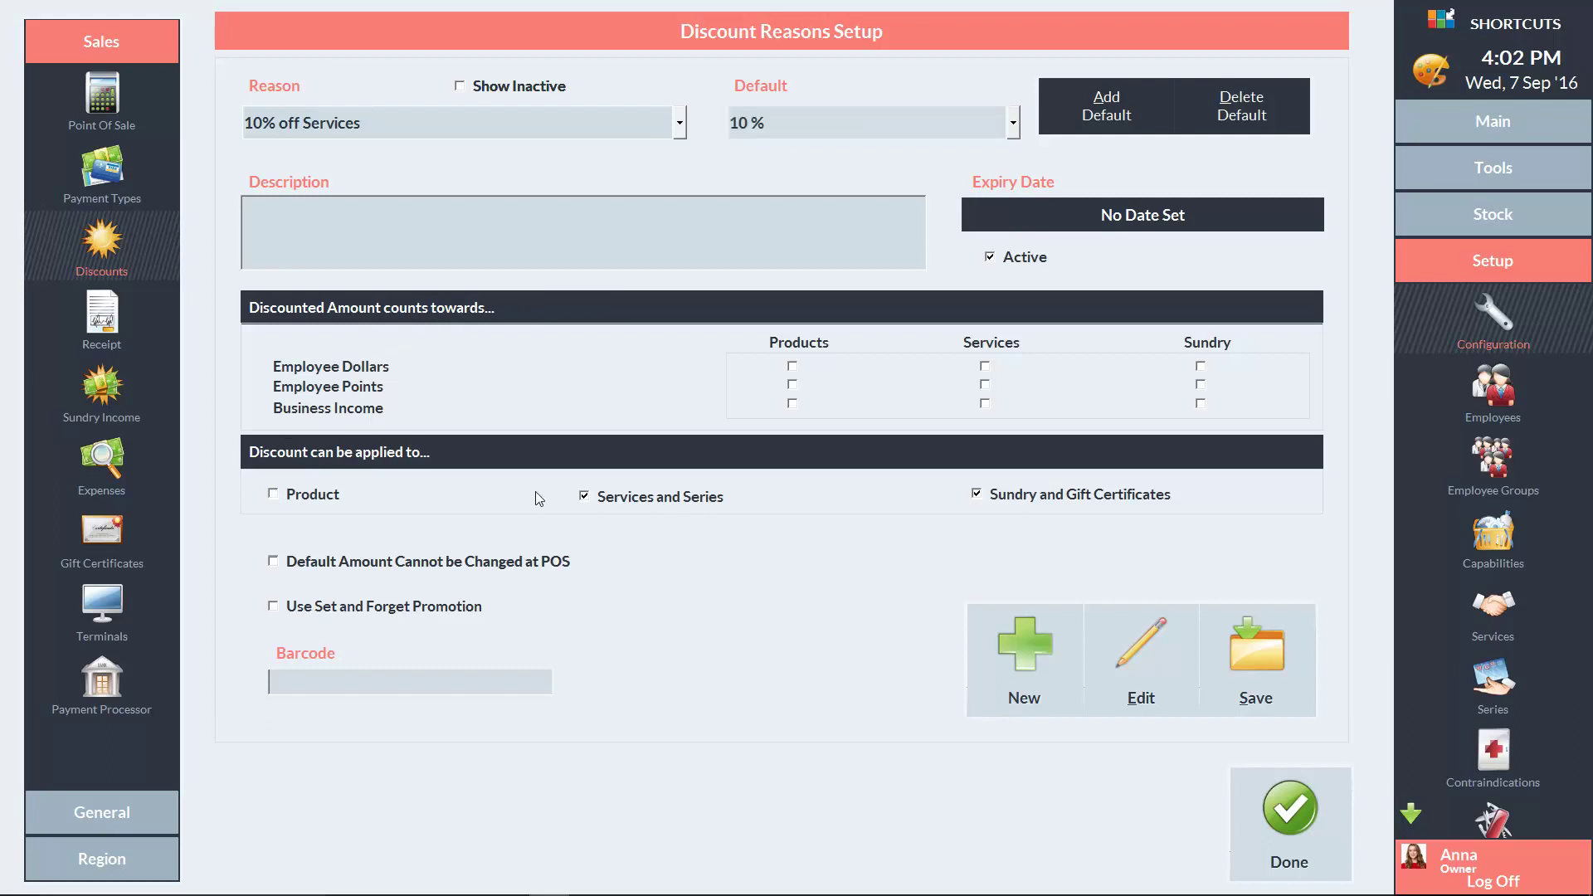
{"action": "left_click", "coordinate": [976, 494]}
Step: Enable Use Set and Forget Promotion, attach September Newsletter's SEPT10 code, and save the discount
{"action": "left_click", "coordinate": [273, 607]}
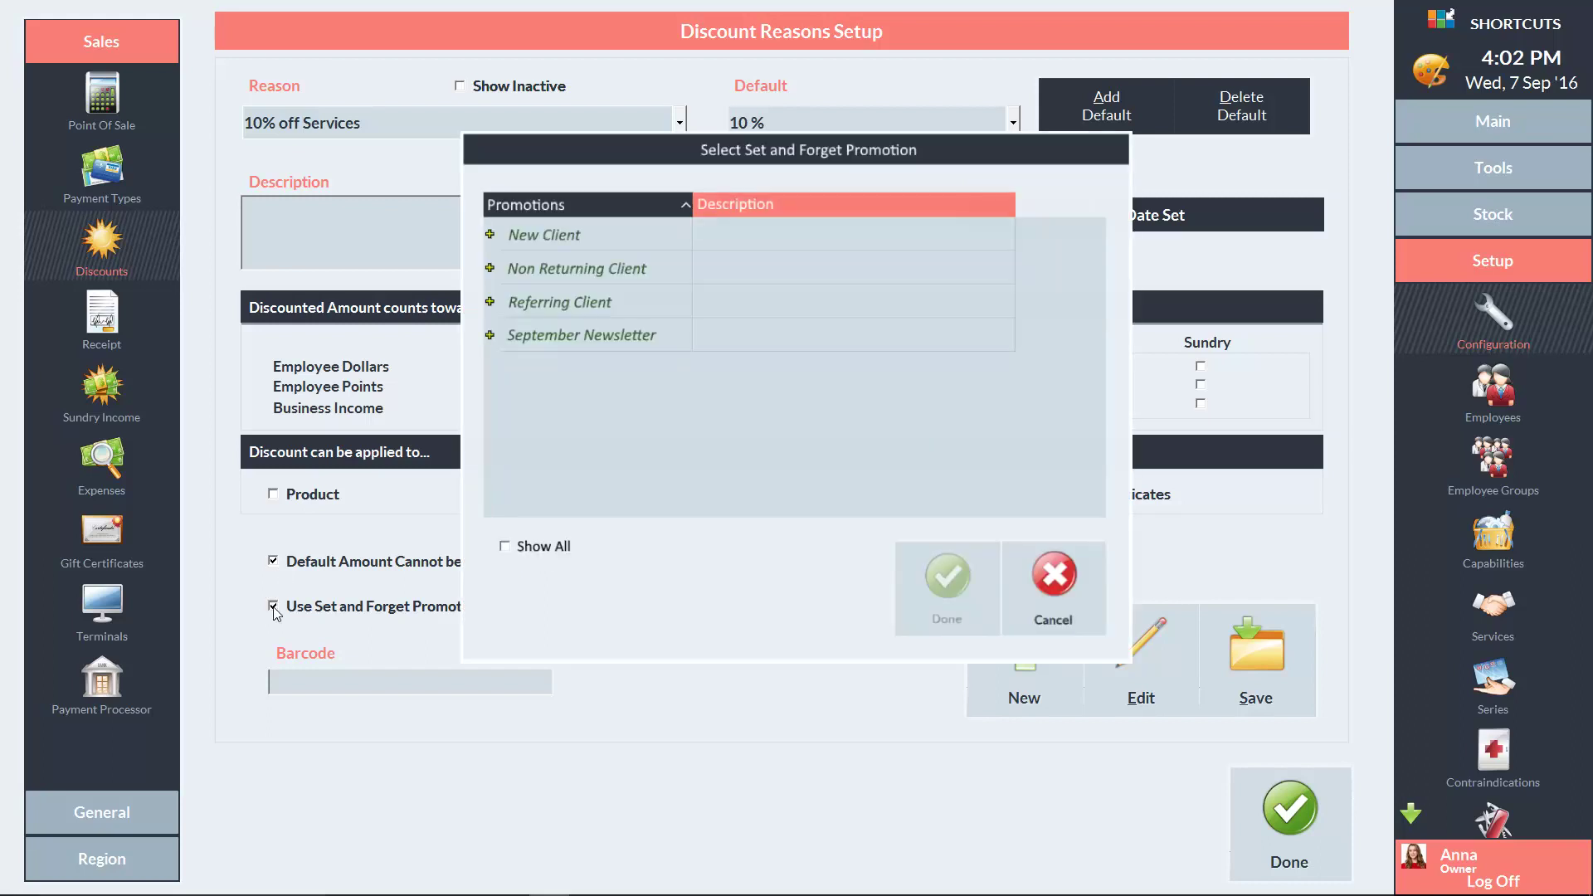
{"action": "left_click", "coordinate": [490, 335]}
{"action": "left_click", "coordinate": [579, 371]}
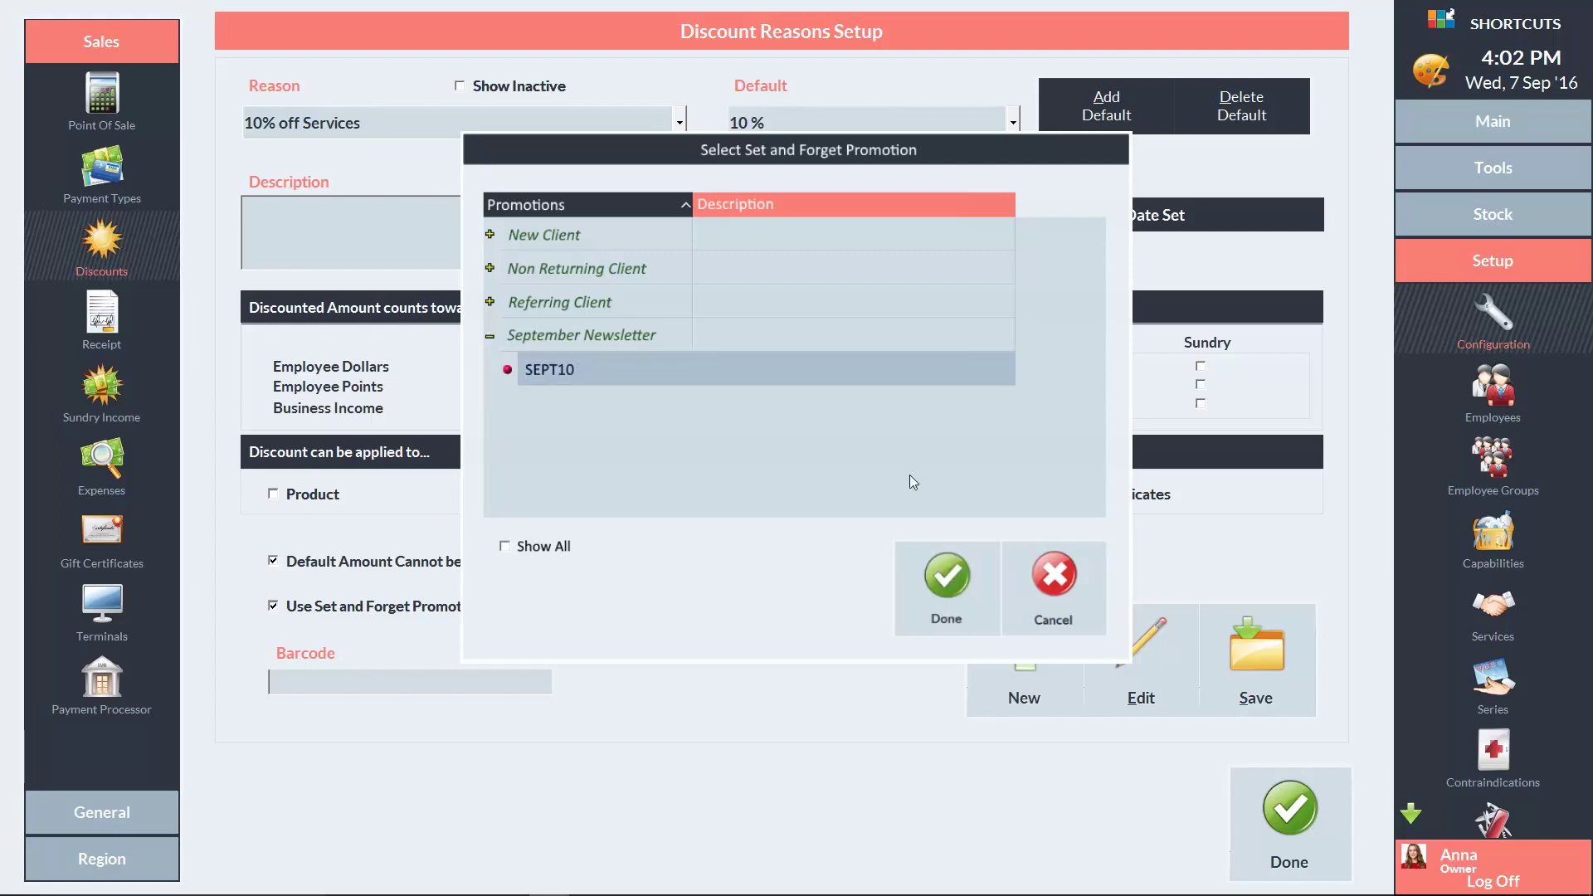
{"action": "left_click", "coordinate": [938, 574]}
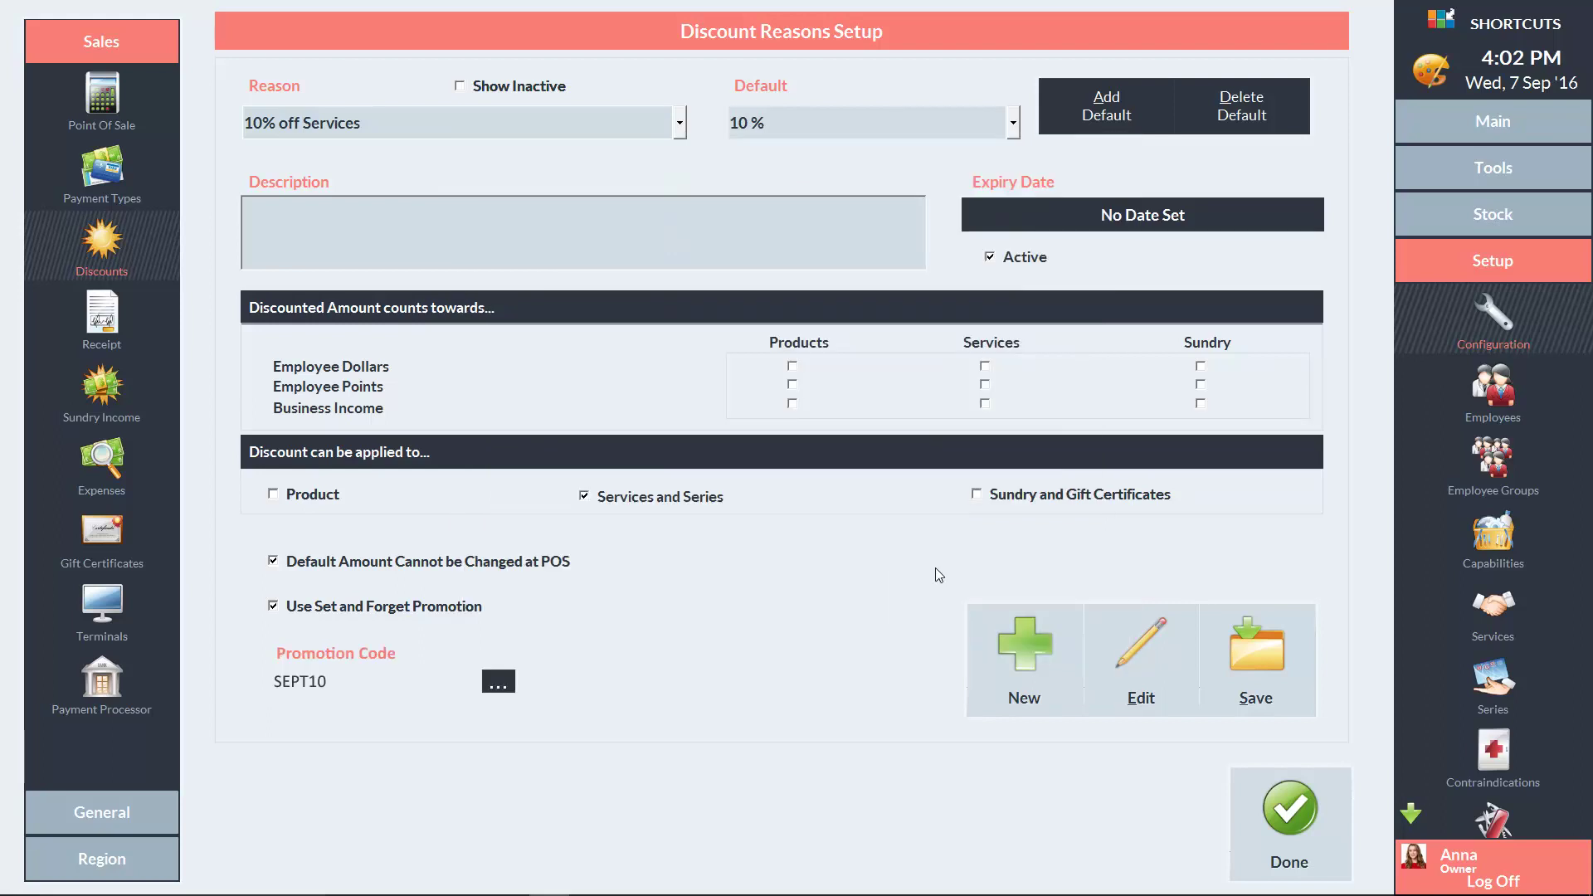
{"action": "left_click", "coordinate": [1247, 650]}
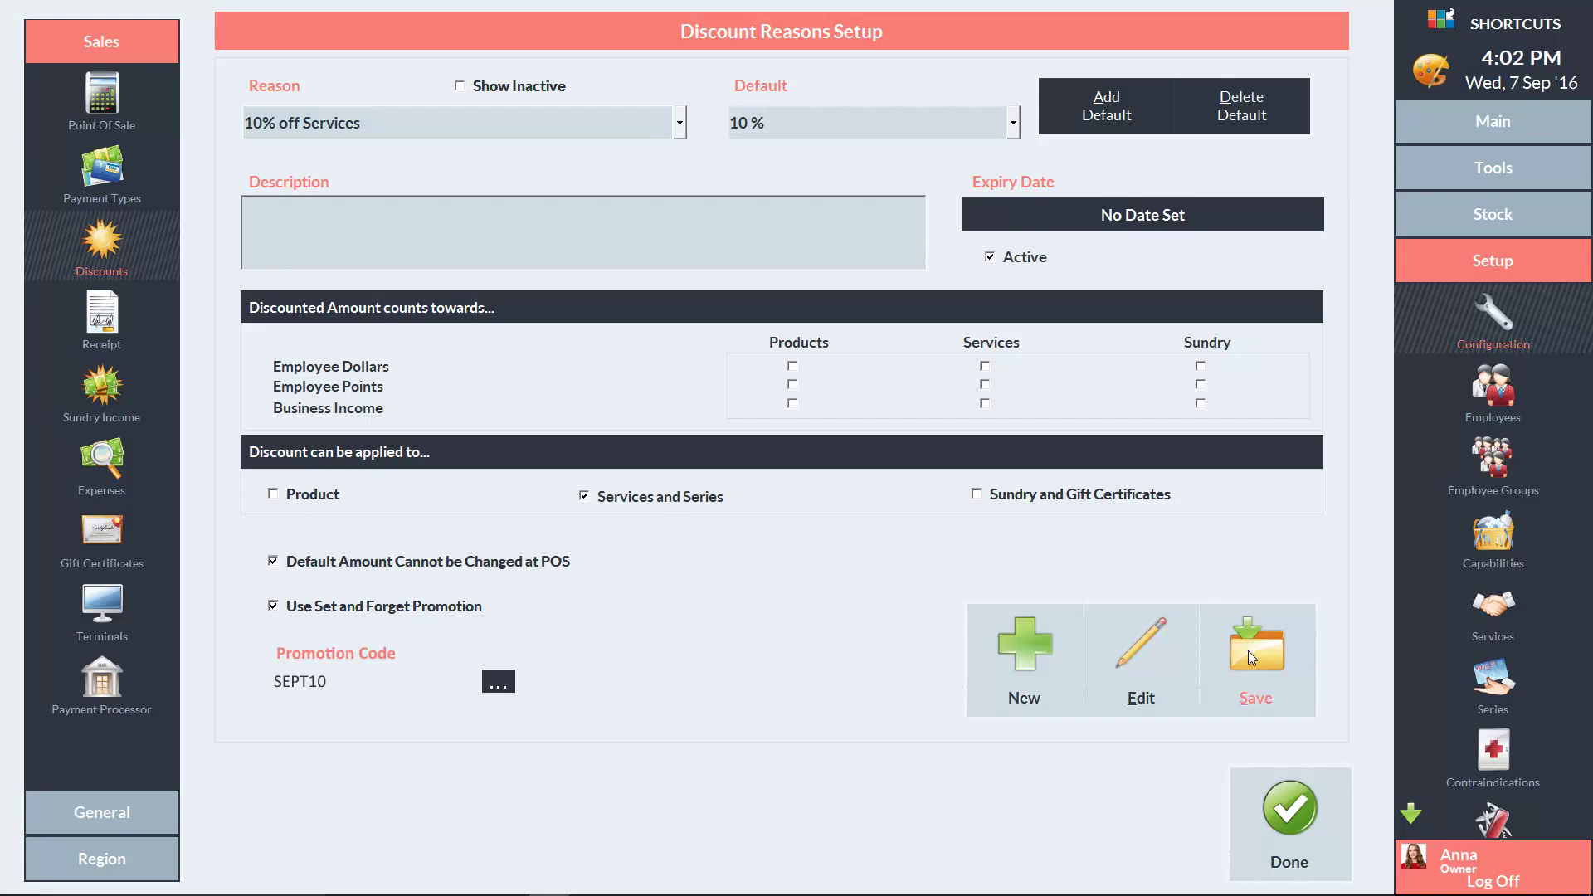